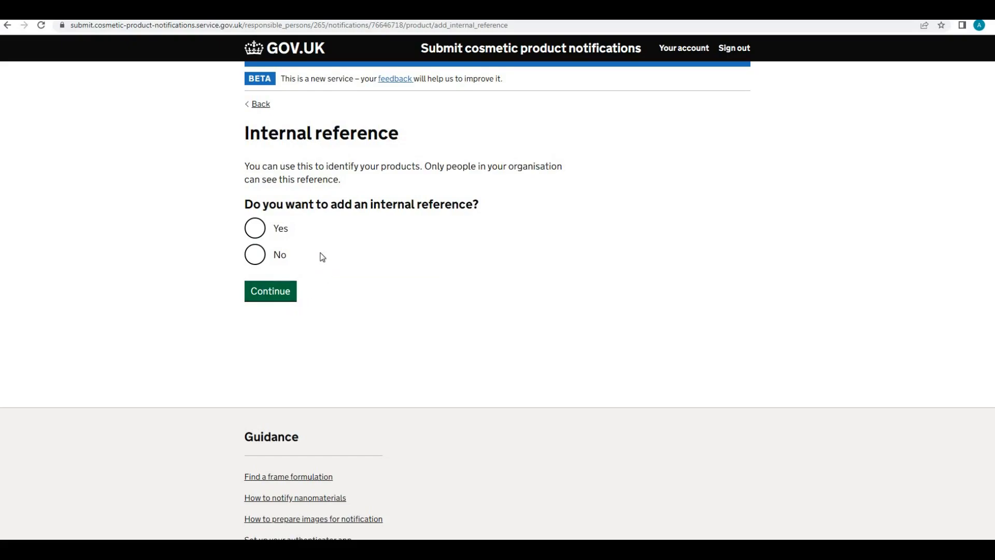
Decline adding an internal reference and answer No to the product being intended for children under 3 years old
click(258, 262)
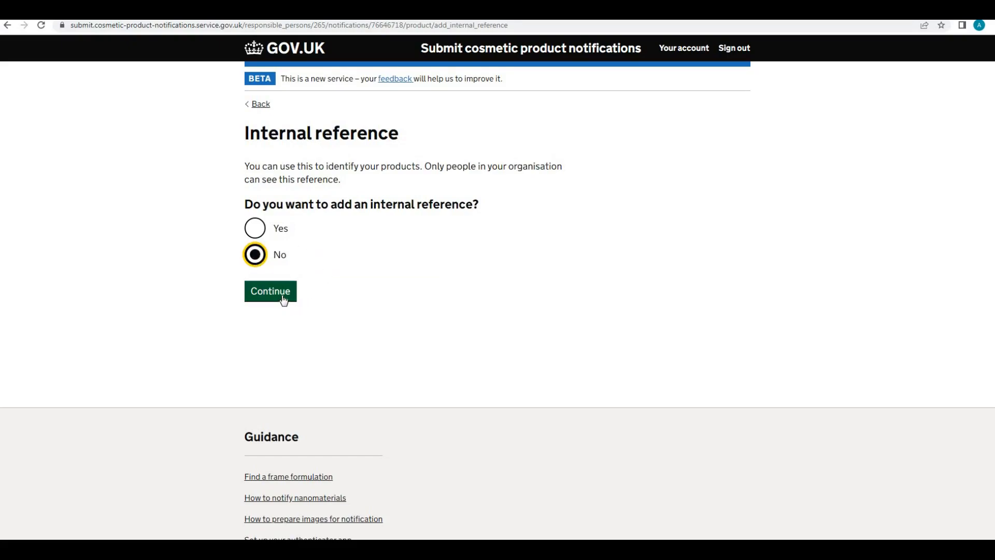
click(278, 291)
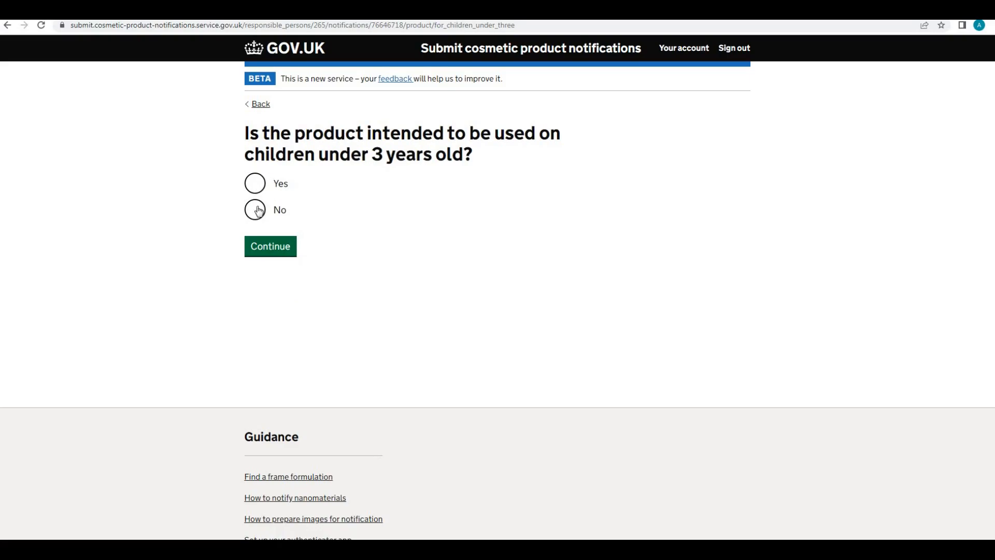
click(259, 210)
click(282, 246)
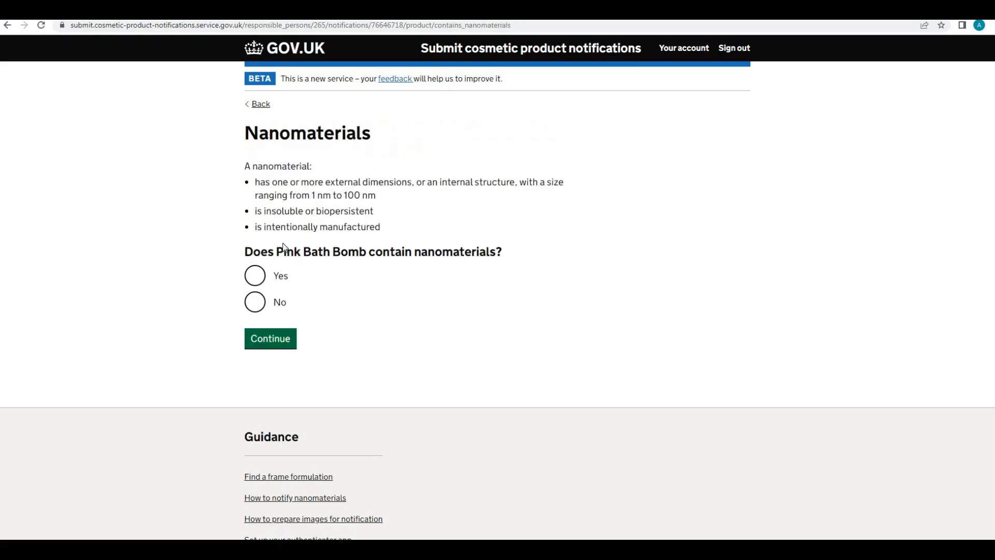
Declare that Pink Bath Bomb contains no nanomaterials and is a single product rather than a multi-item kit
click(256, 303)
click(271, 340)
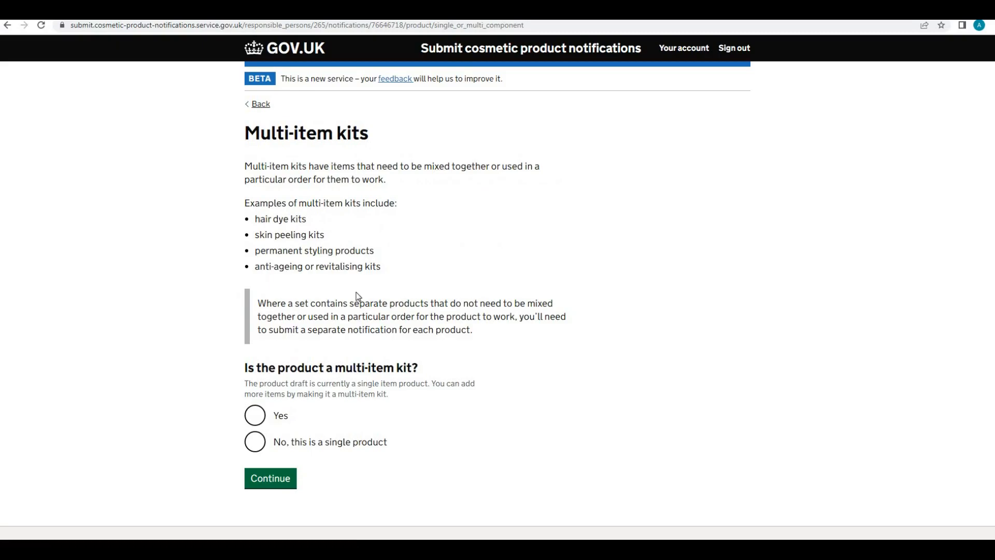
scroll(333, 306, down, 2)
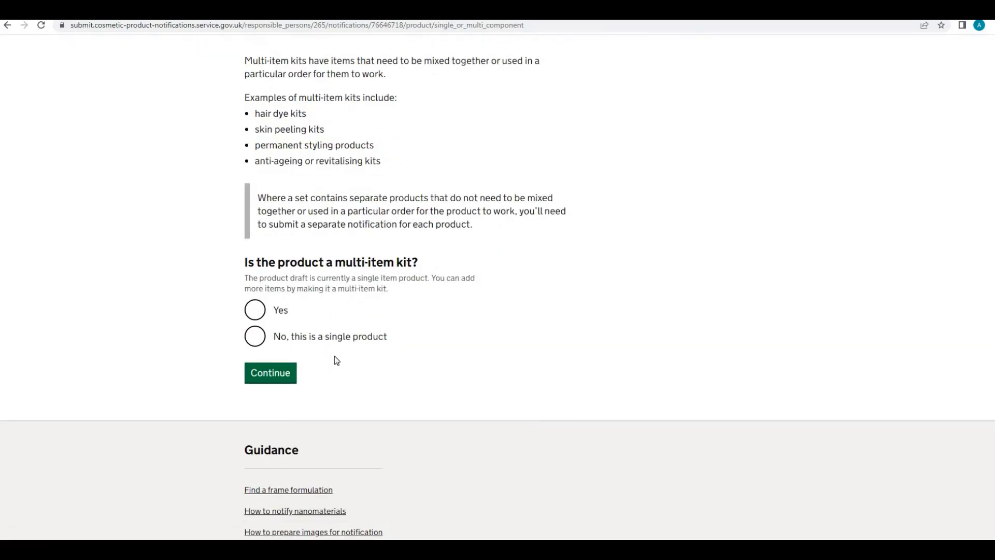
click(281, 373)
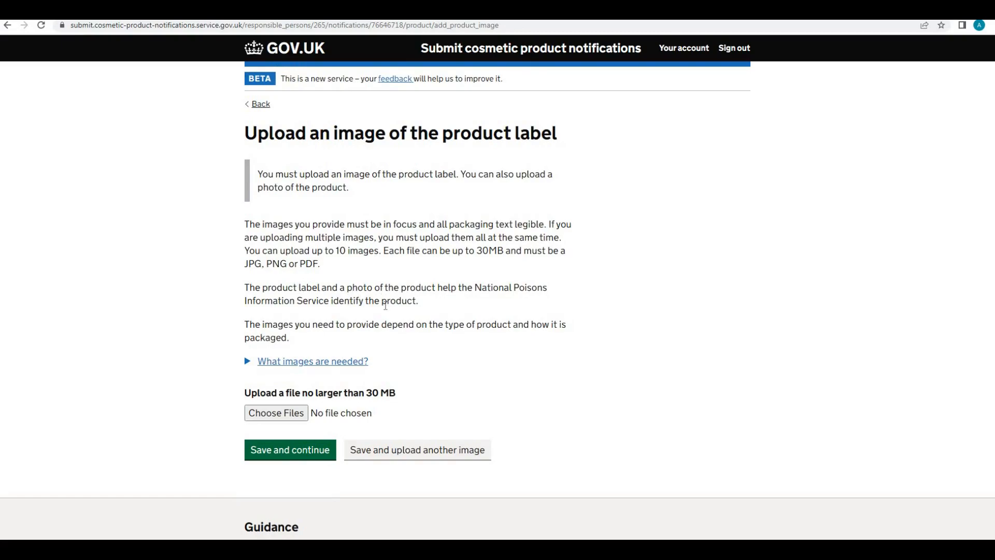
Upload apple-sage-reverse.jpg as the product label image and save it
scroll(384, 306, down, 1)
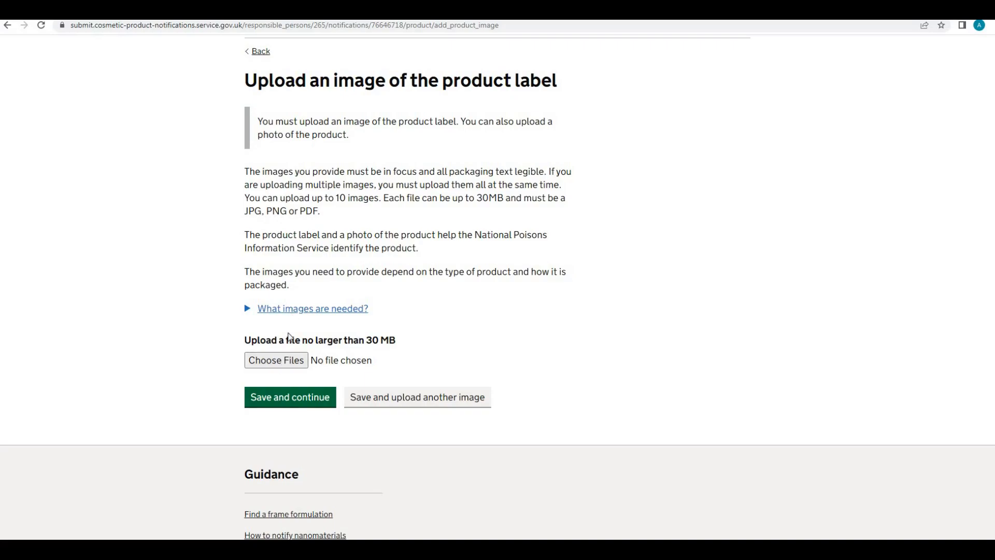
click(288, 363)
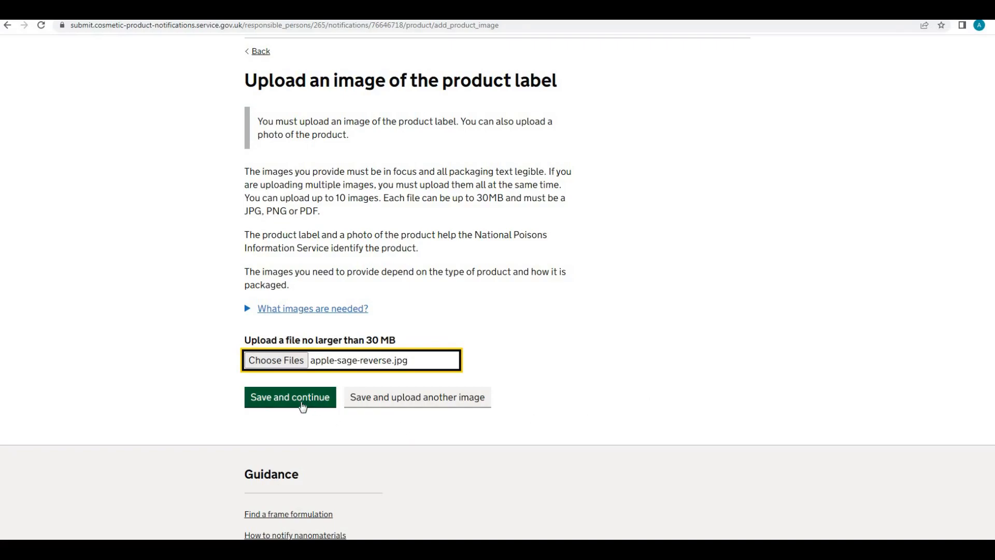
click(302, 405)
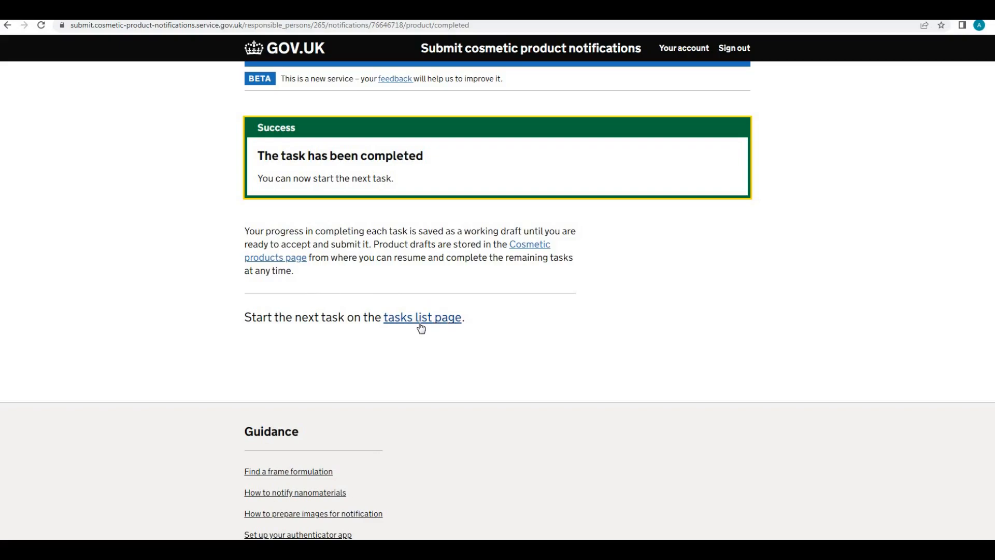
Start the Product details task from the tasks list and answer No to the product being available in different shades
click(454, 320)
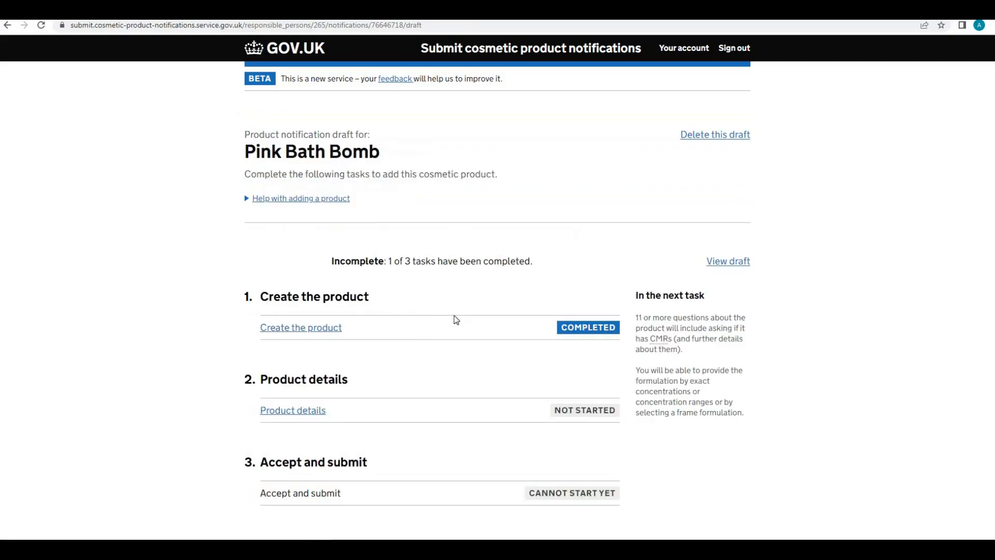
scroll(453, 318, down, 1)
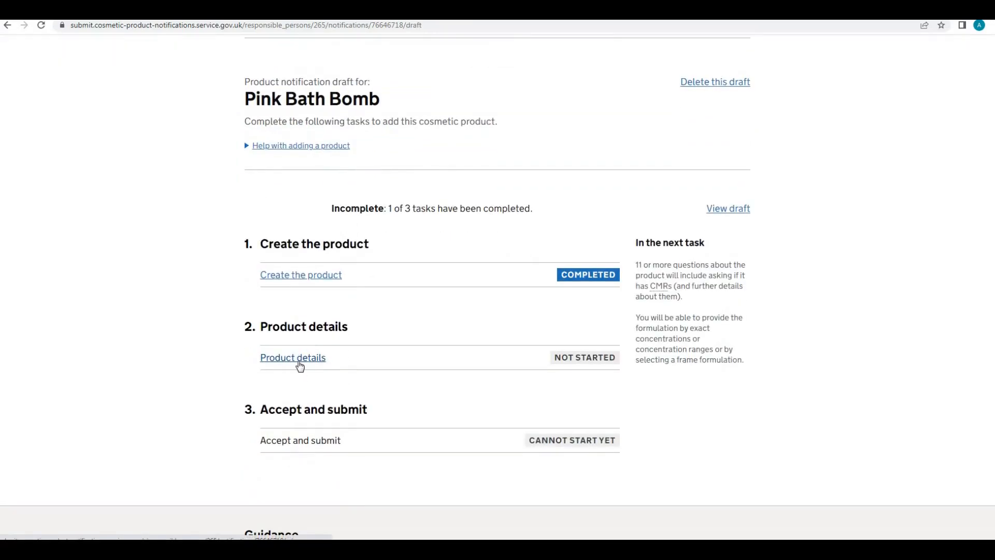
click(299, 363)
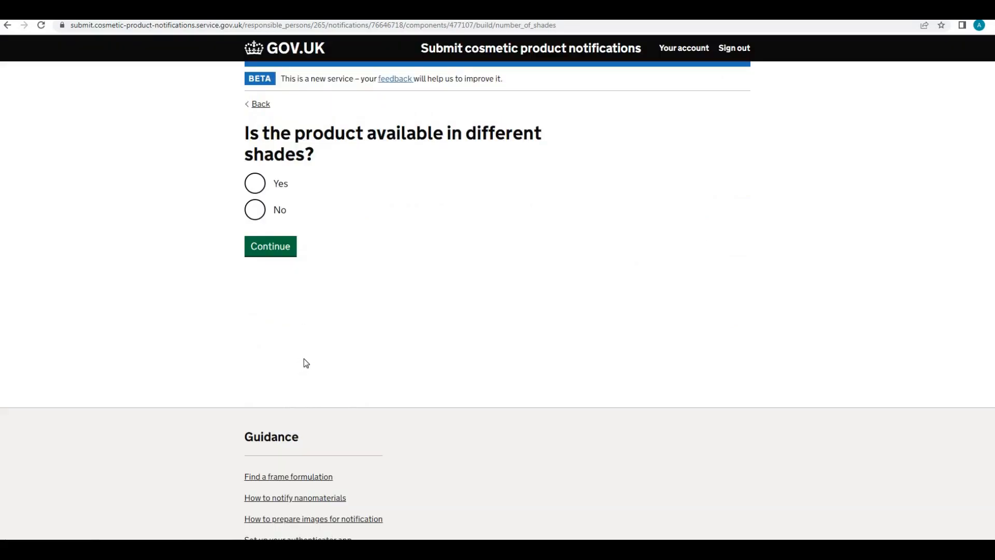
click(258, 214)
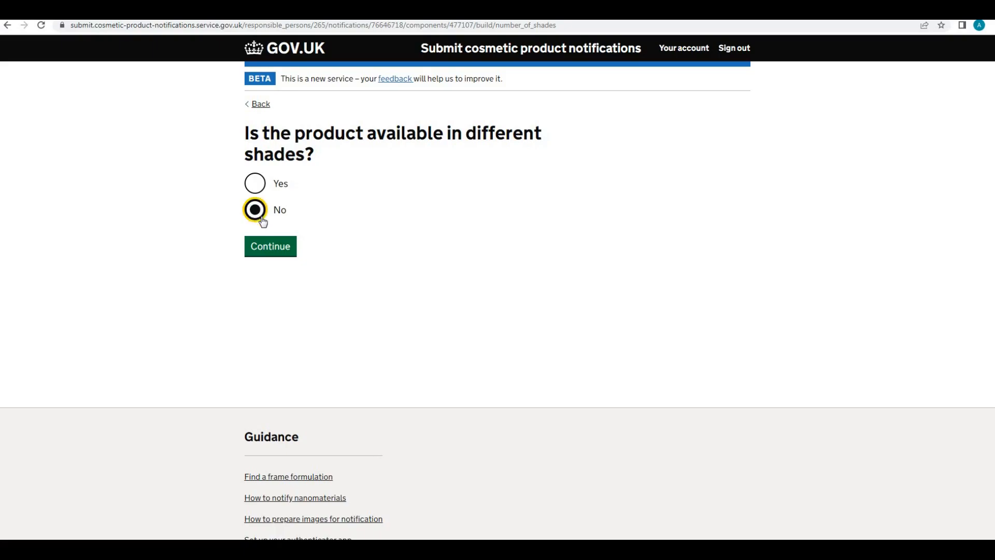
click(280, 251)
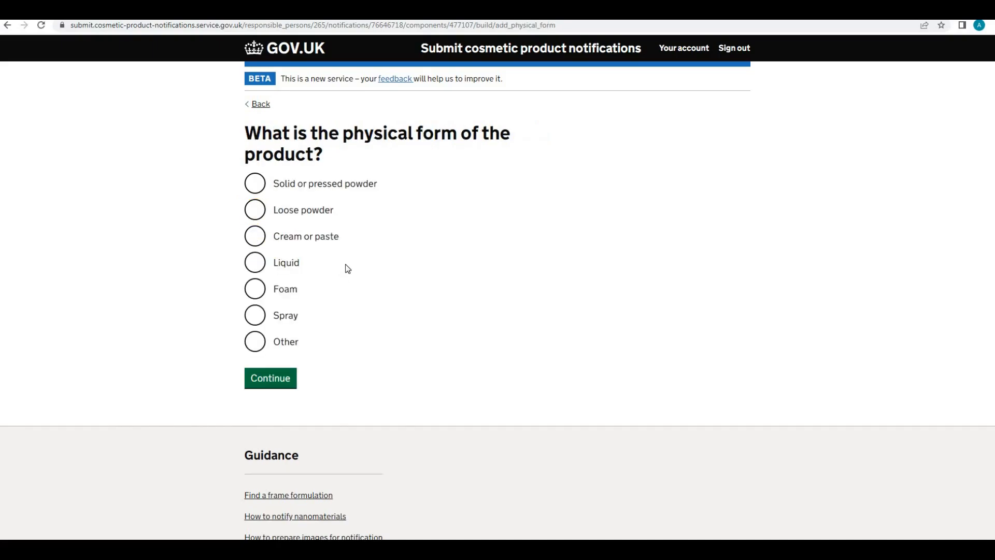
Set the physical form to Solid or pressed powder and the container to a typical non-pressurised bottle, jar, sachet or other package
click(261, 189)
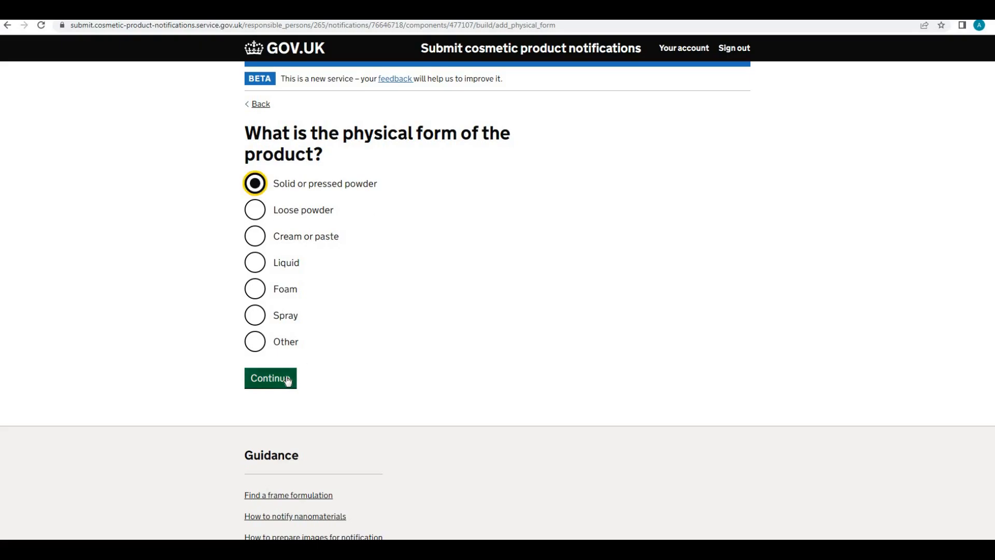
click(288, 382)
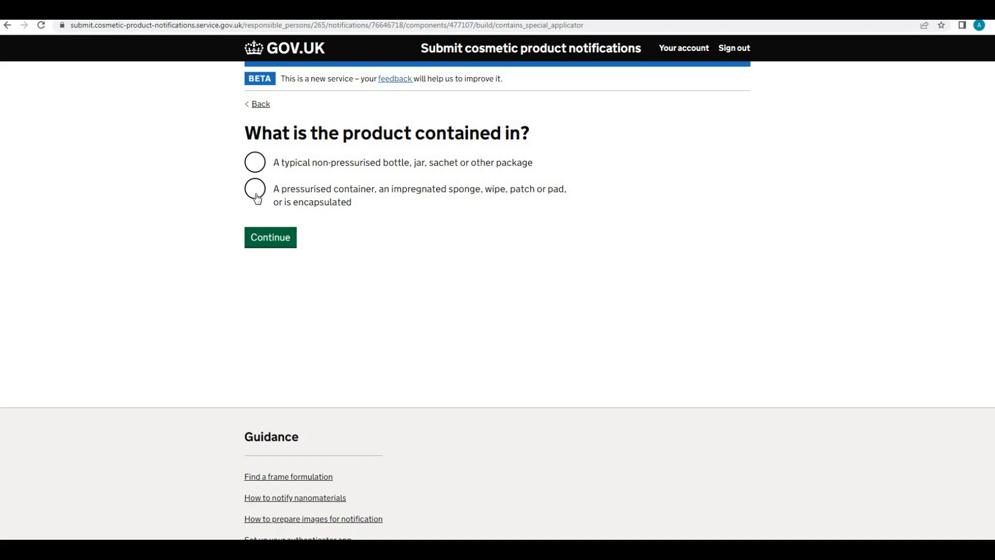
click(258, 167)
click(285, 241)
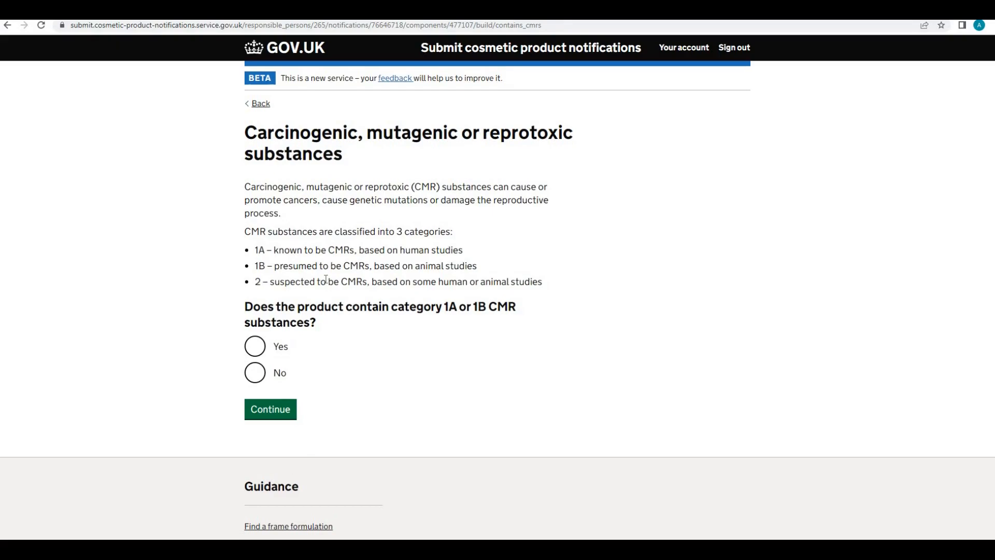
Answer No to the product containing category 1A or 1B CMR substances
scroll(332, 282, down, 1)
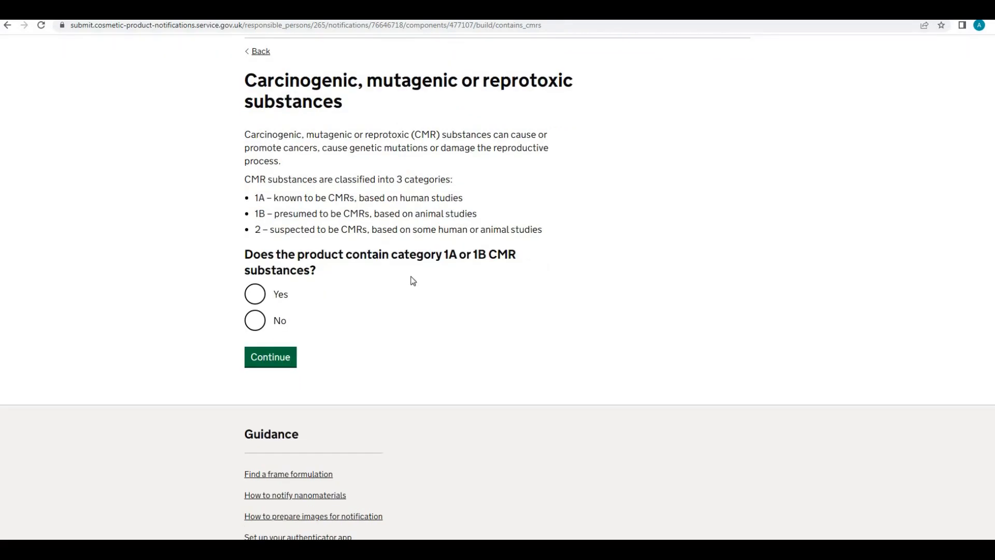
click(255, 323)
click(273, 363)
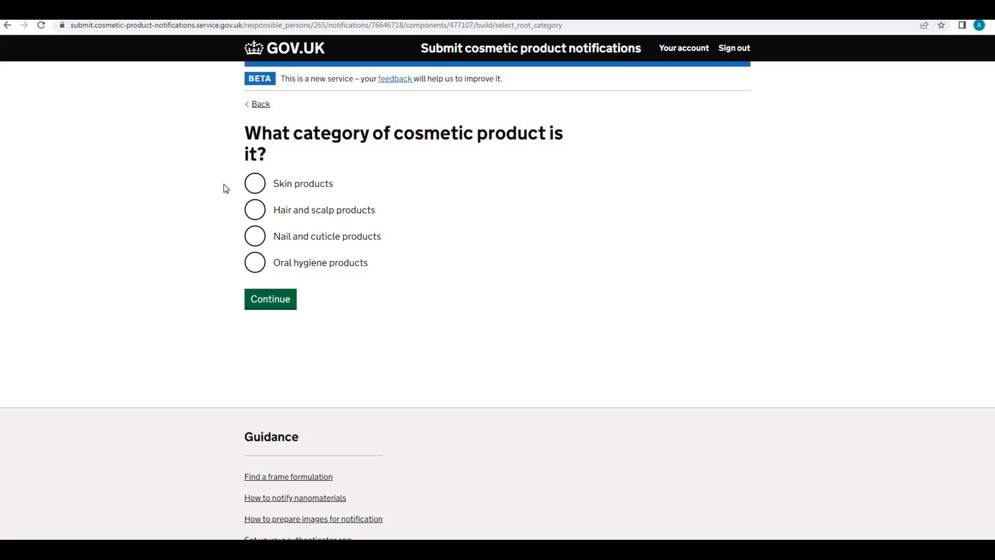
Categorise the product as Skin products, Skin cleansing products, Bath / shower products
click(255, 183)
click(286, 307)
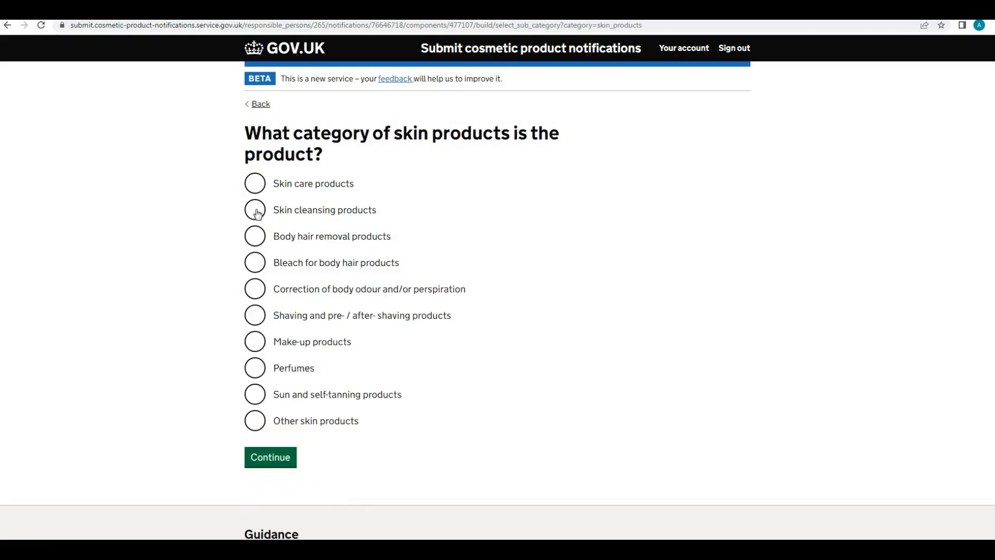
click(256, 210)
click(289, 457)
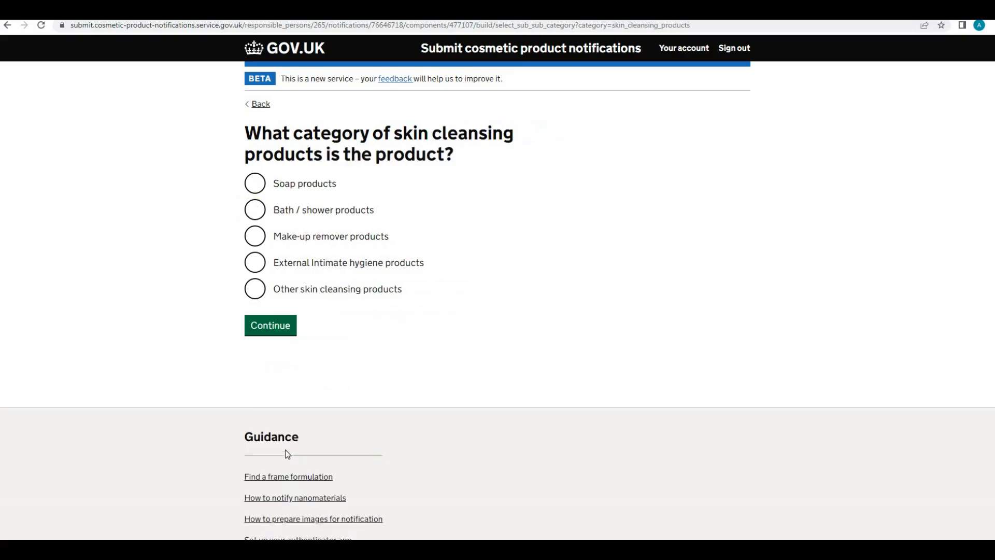
click(256, 208)
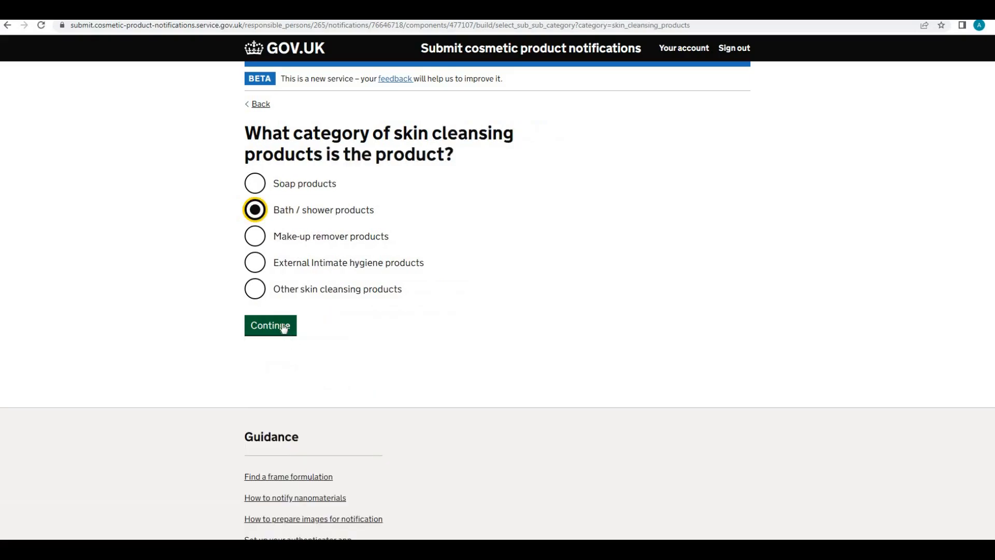
click(284, 328)
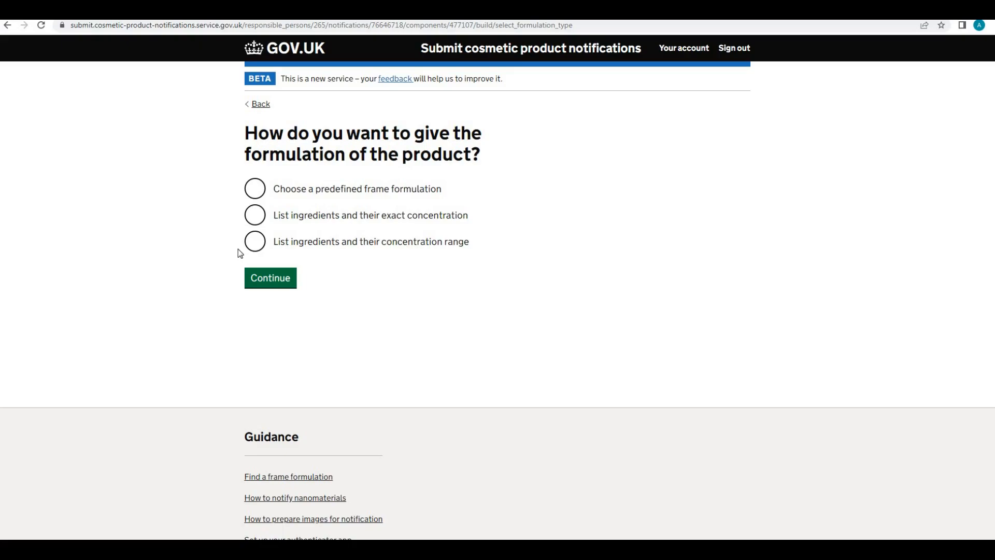
Choose to list ingredients and their concentration range, and name ingredient 1 Citric Acid
click(255, 246)
click(282, 283)
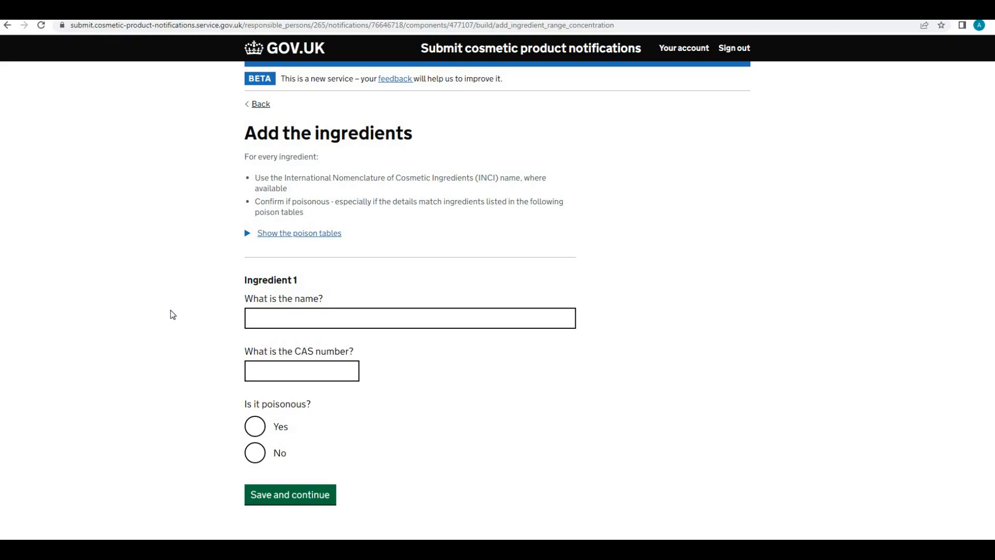
click(284, 318)
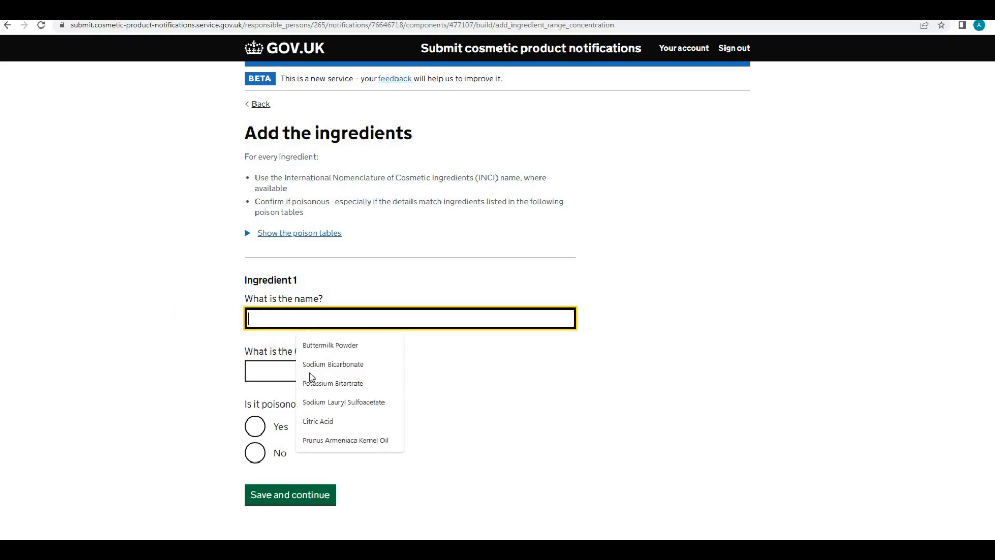
click(325, 421)
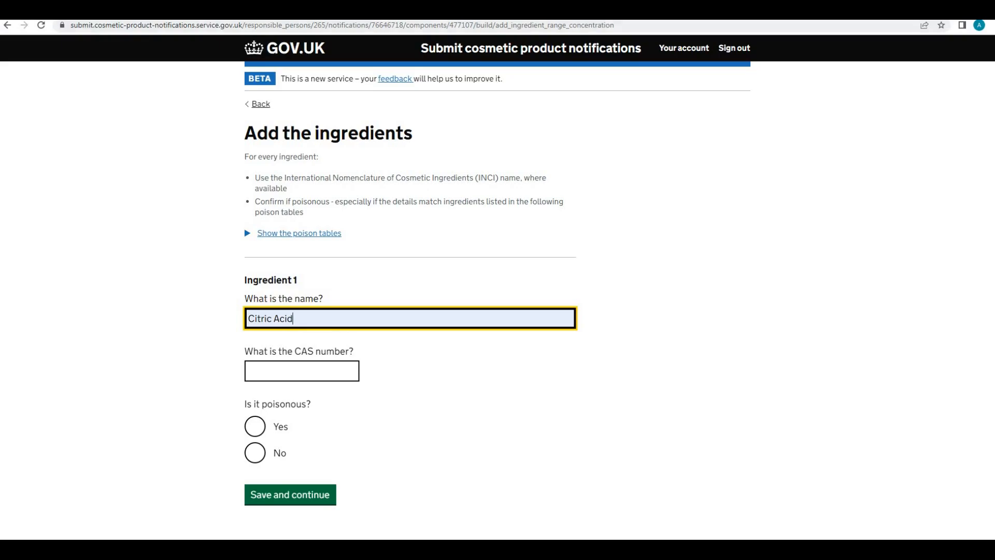
Look up the CAS number in the MSDS Citric Acid document and enter 77-92-9 for ingredient 1
click(300, 11)
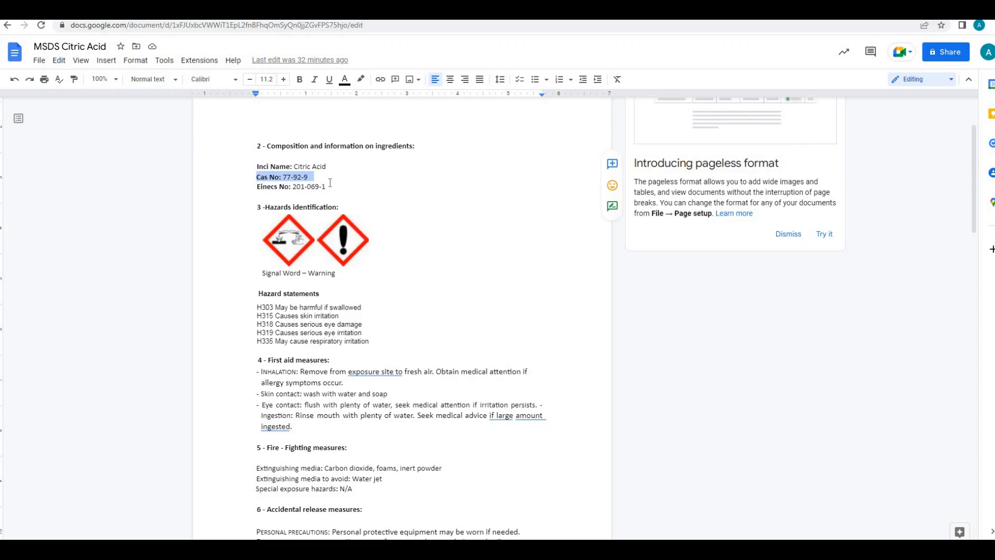
click(228, 11)
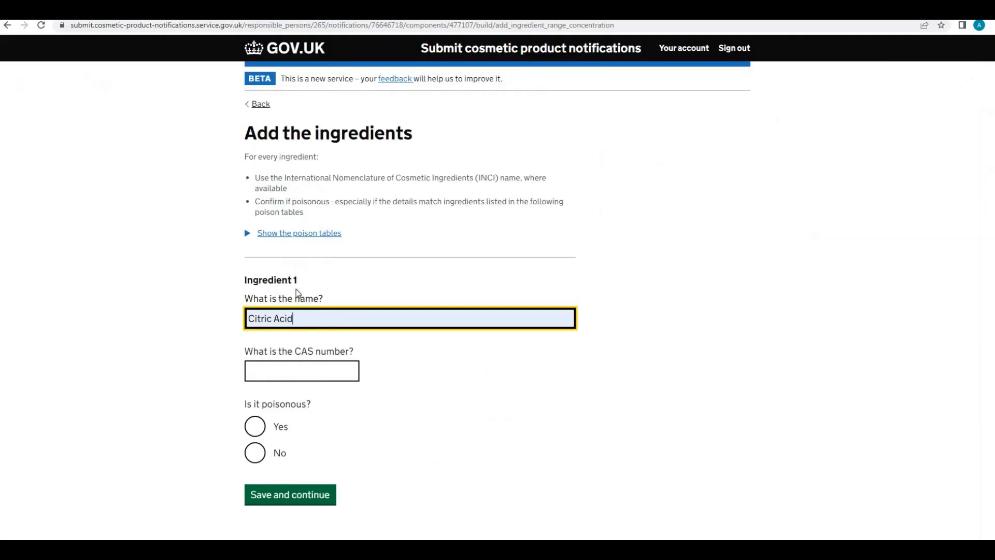
click(309, 374)
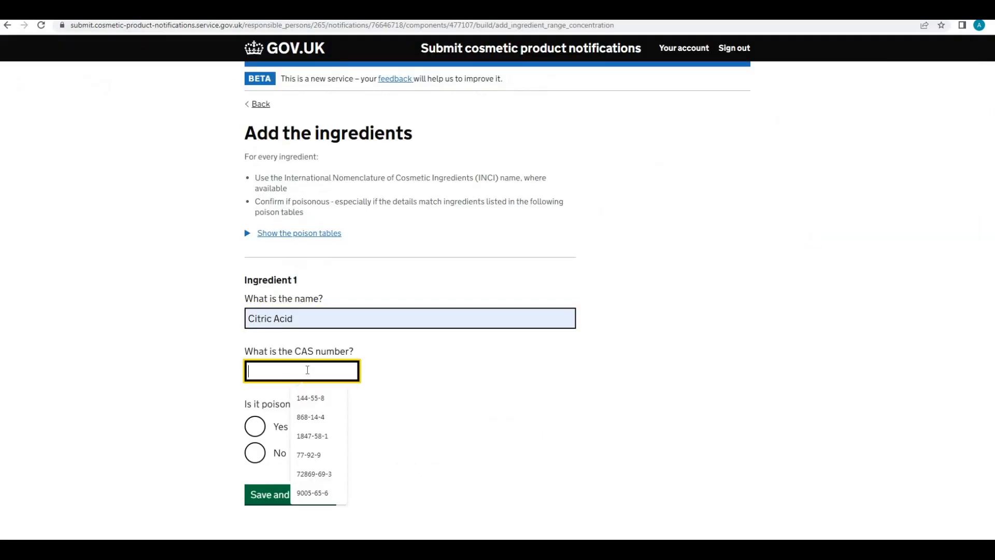
click(320, 456)
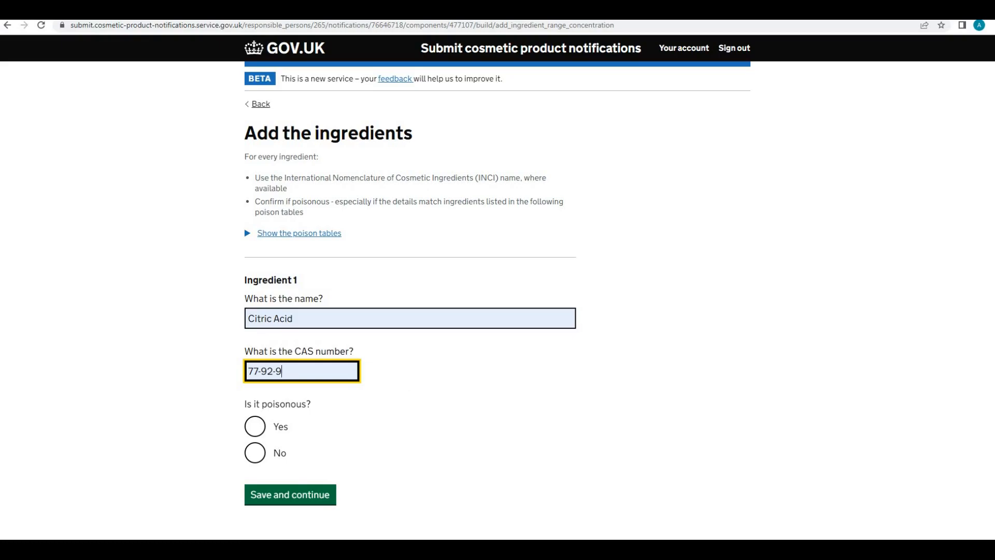
Examine the components' CAS numbers in the Resin8 Amalfi Lemon Mica safety data sheet, then return to the ingredient form
click(430, 11)
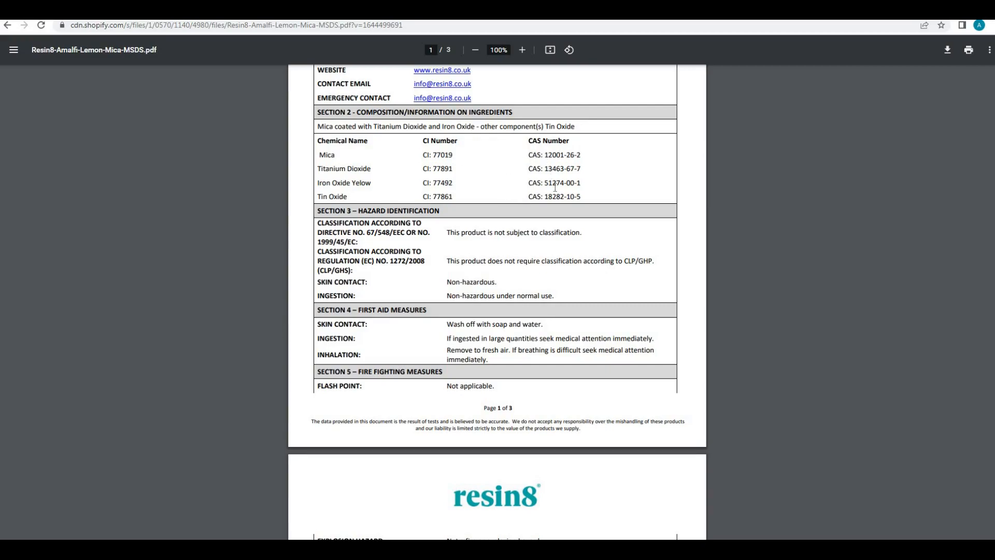
drag(530, 154, 581, 193)
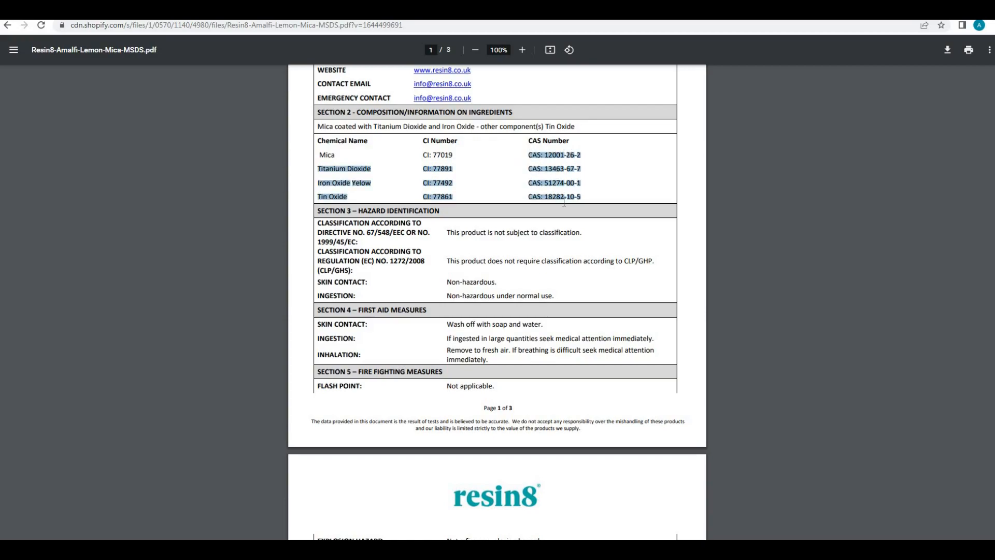
key(ctrl+Tab)
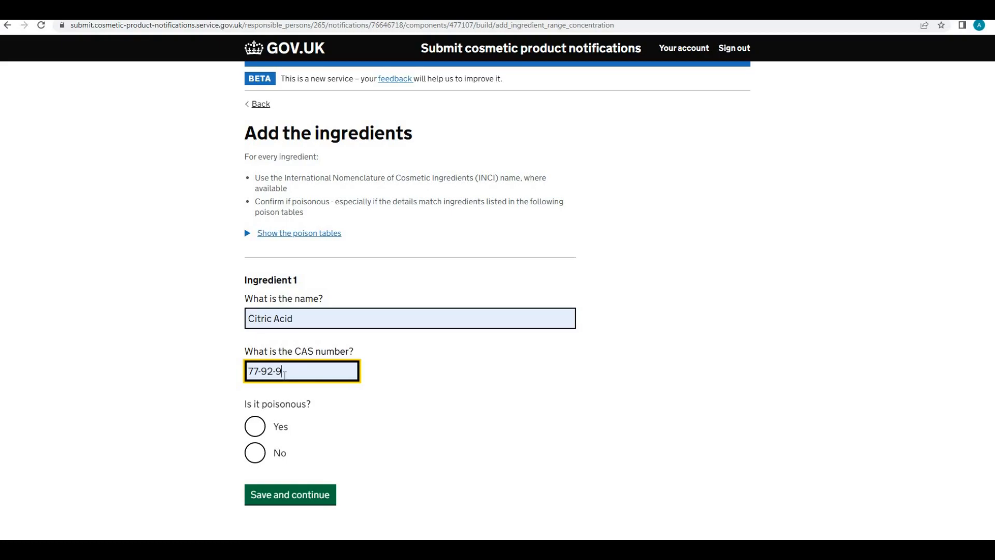
Clear the CAS number of ingredient 1 and switch back to the Resin8 Amalfi Lemon Mica safety data sheet
triple_click(243, 376)
key(BackSpace)
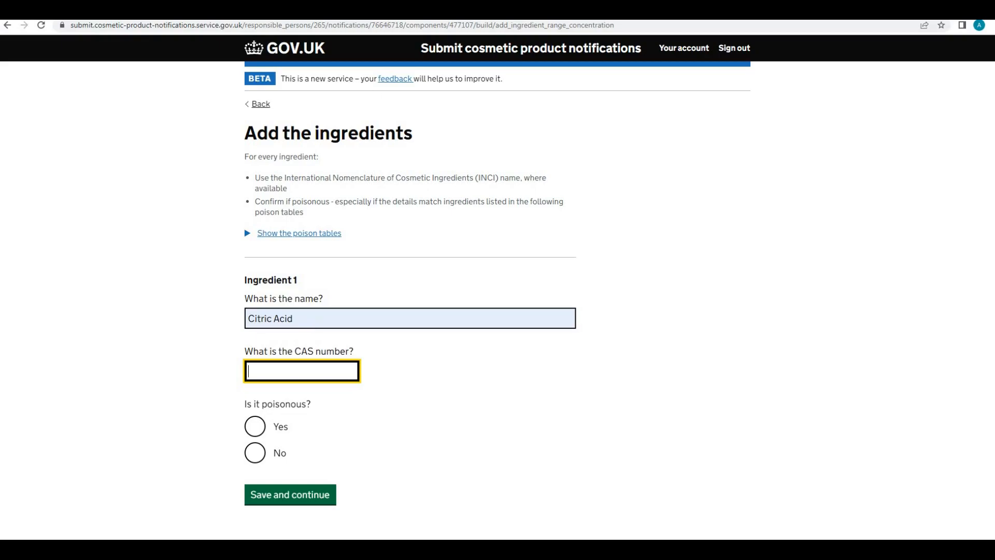
click(363, 9)
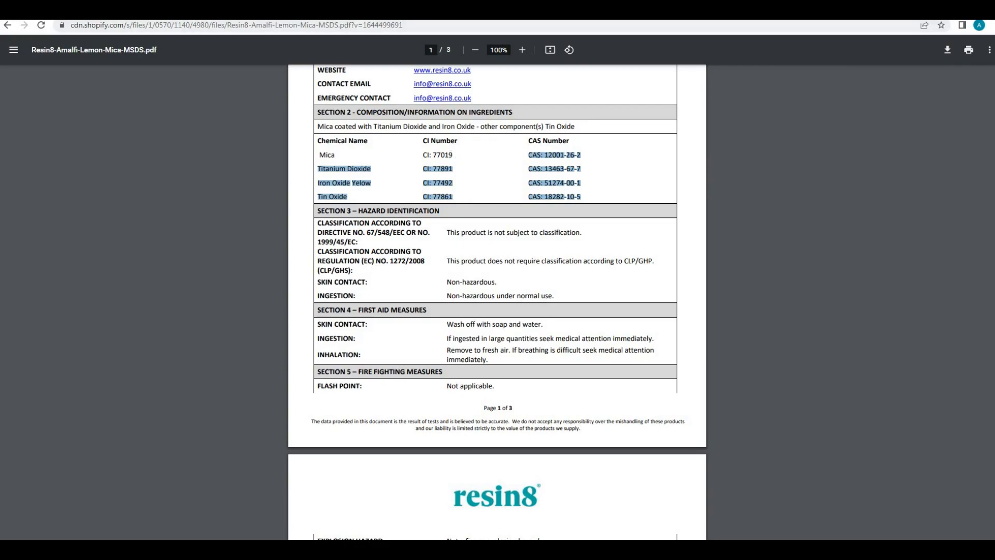
Rename ingredient 1 as CI 77019, CI77891, CI77492 (amalfi lemon mica powder), taking the CI numbers from the Resin8 safety data sheet
click(264, 11)
drag(305, 321, 238, 318)
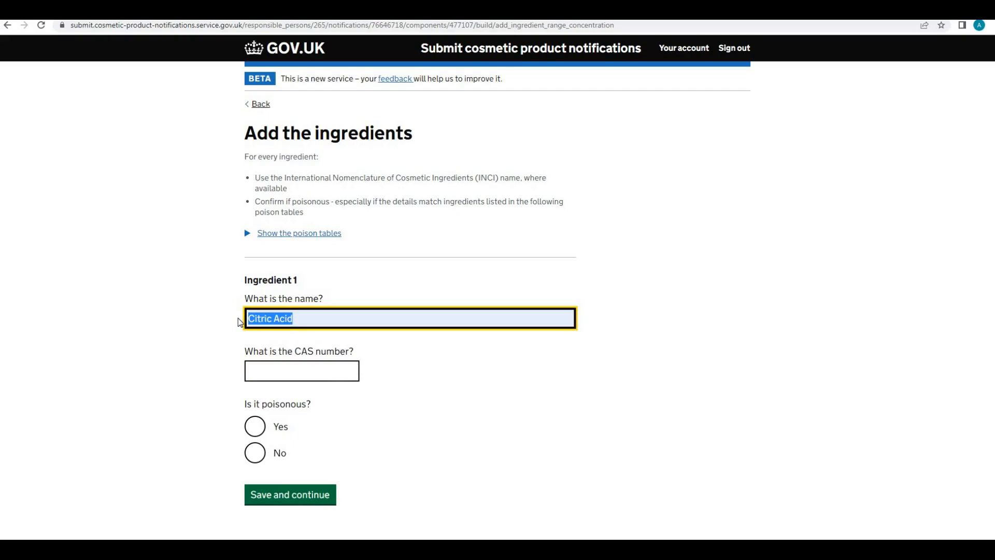
text(CI )
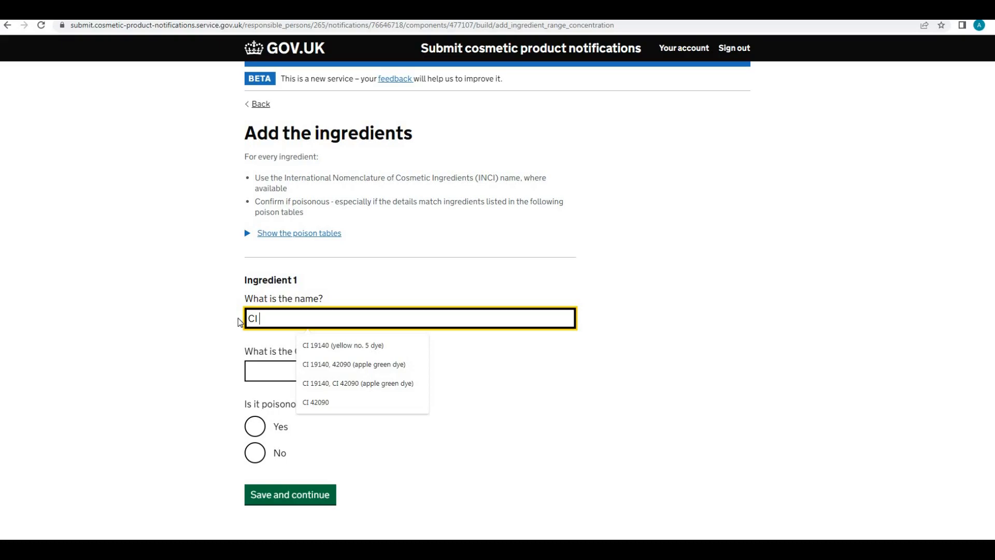
text(770)
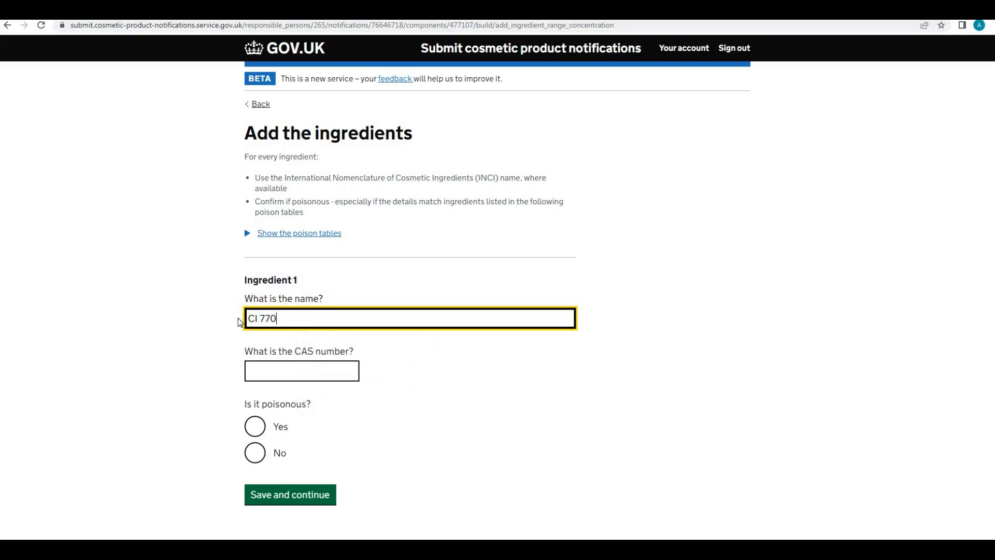
text(19, CI77891,)
key(ctrl+Tab)
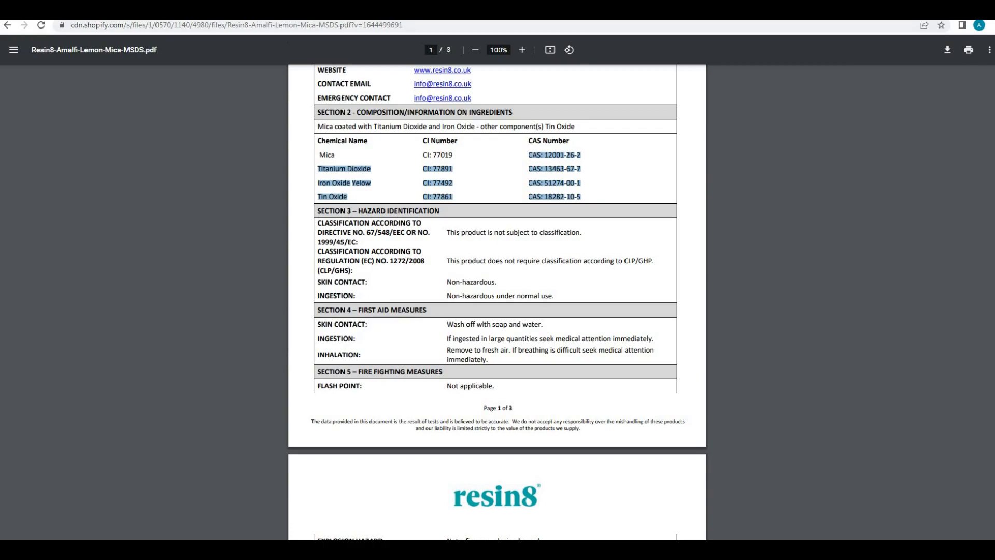
click(296, 12)
click(290, 12)
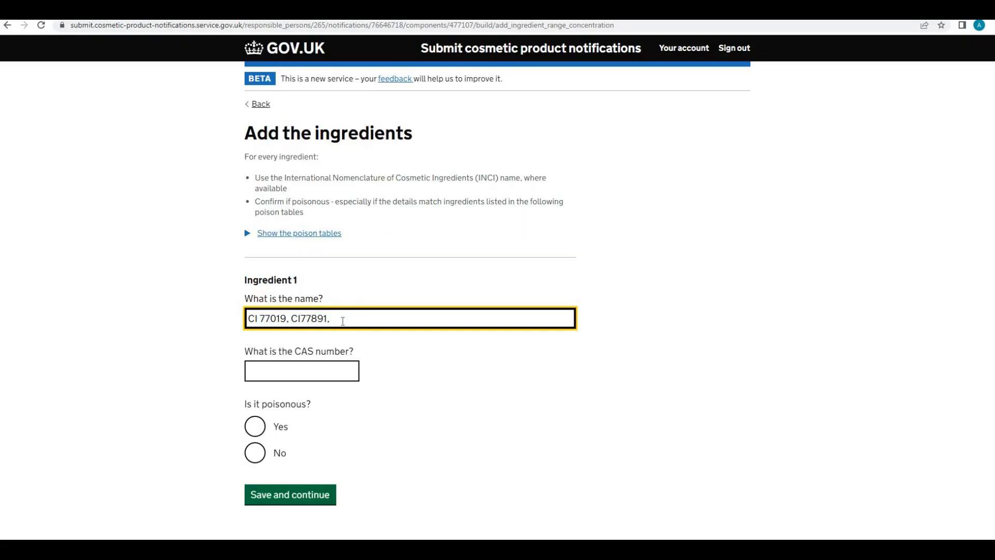
text(CI77492 (amalfi lemon mica )
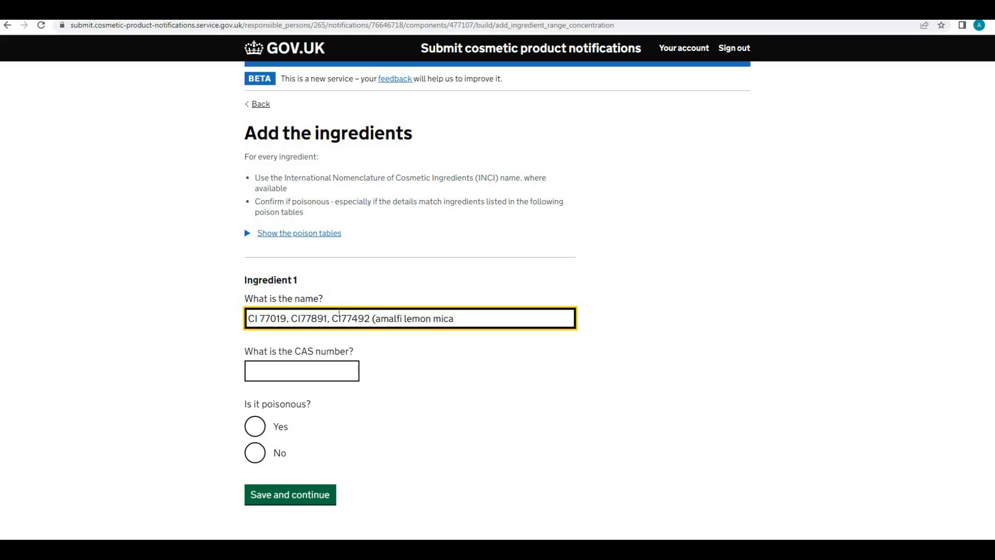
text(powder))
Look up Mica's CAS number in the Resin8 Amalfi Lemon Mica safety data sheet and return to the ingredient form
click(302, 369)
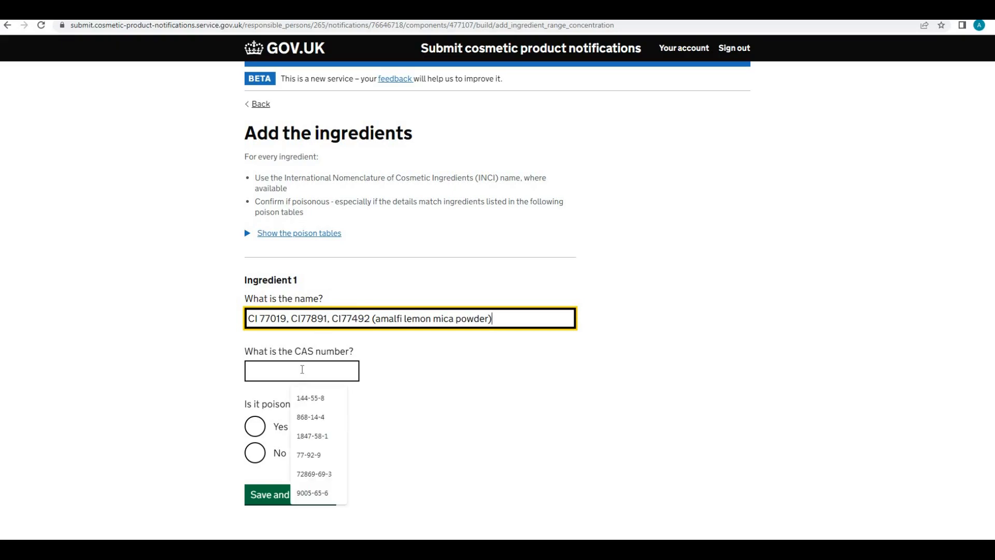
key(ctrl+Tab)
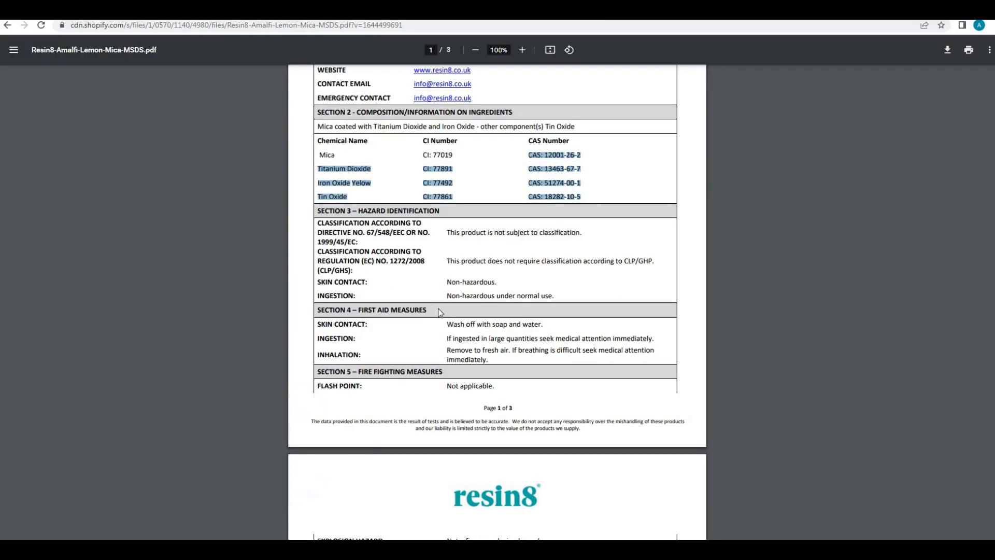
double_click(333, 154)
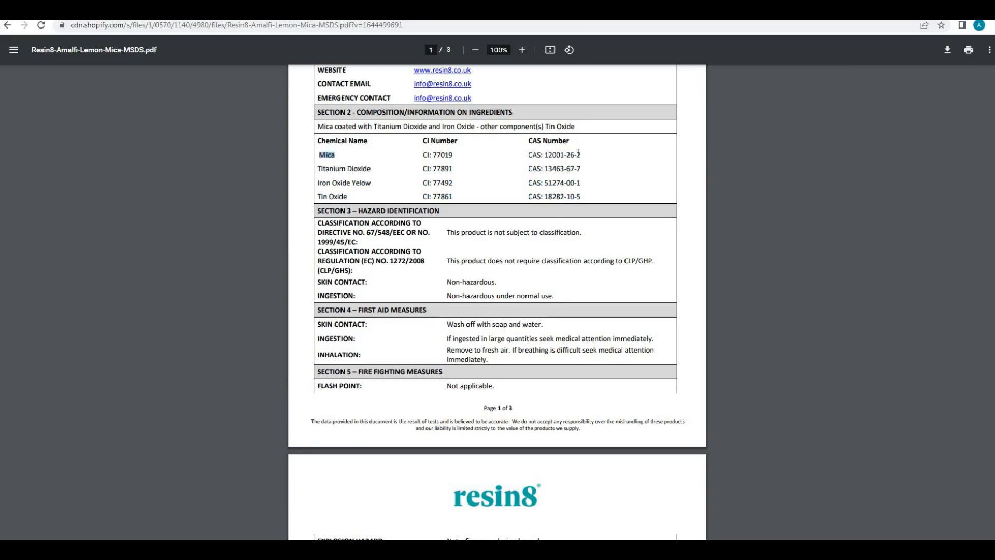
click(534, 158)
triple_click(534, 158)
click(228, 8)
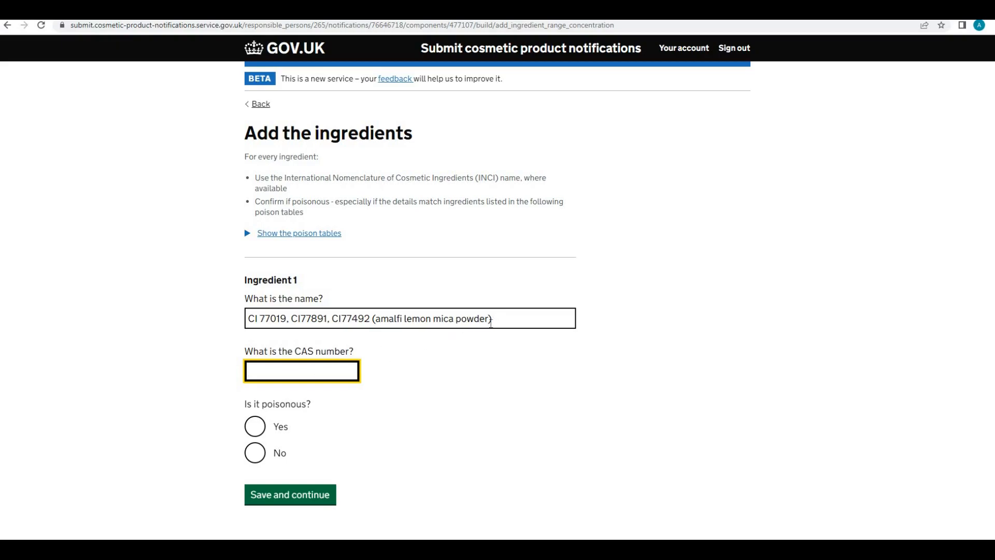
Replace the name of ingredient 1 with Buttermilk Powder
drag(491, 320, 215, 312)
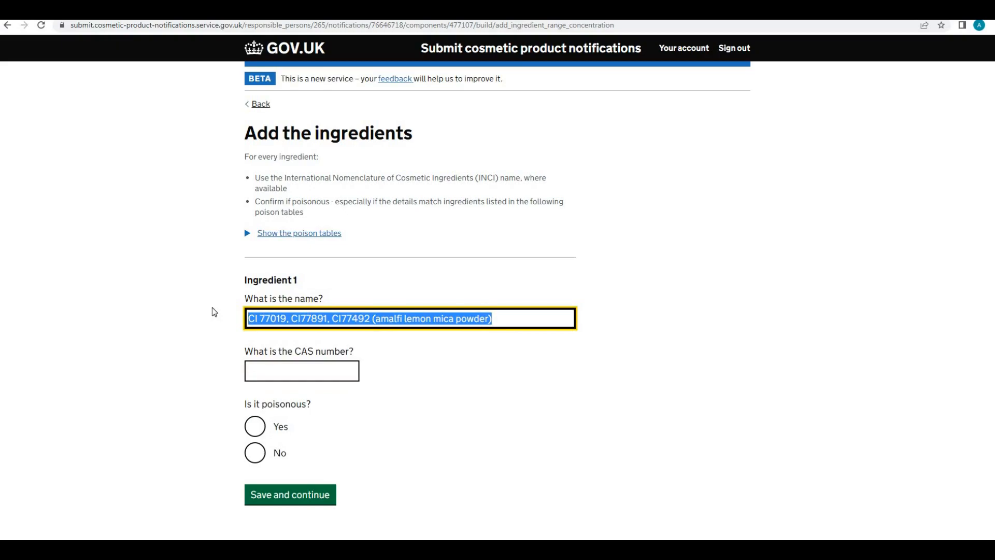
text(Bu)
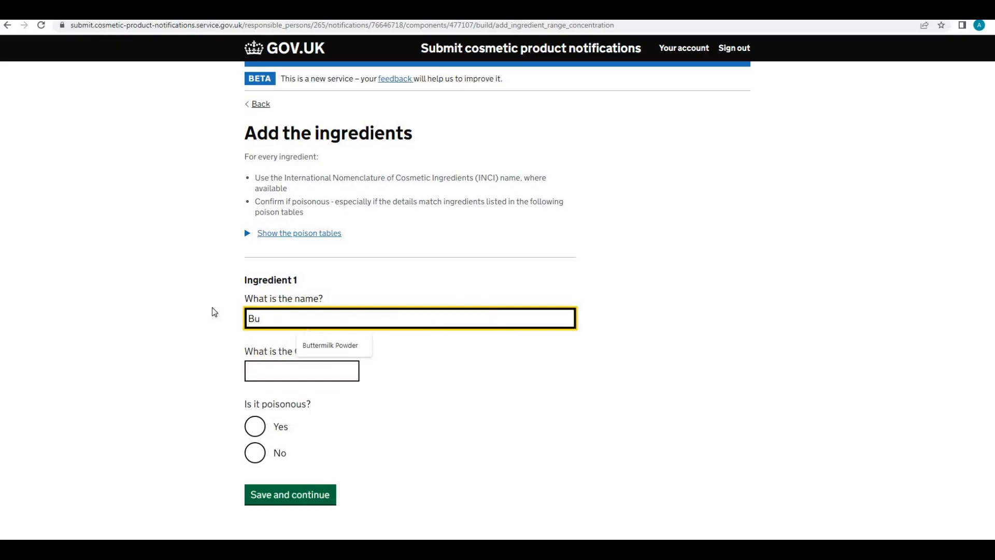
click(317, 344)
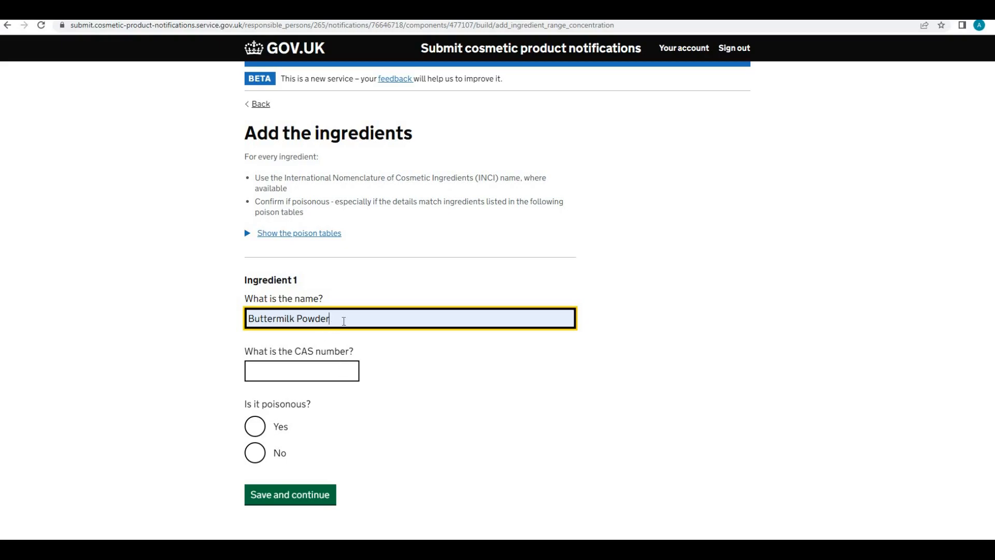
Replace the name of ingredient 1 with the suggested entry Parfum (Coconut Cream, Soaposh)
triple_click(264, 314)
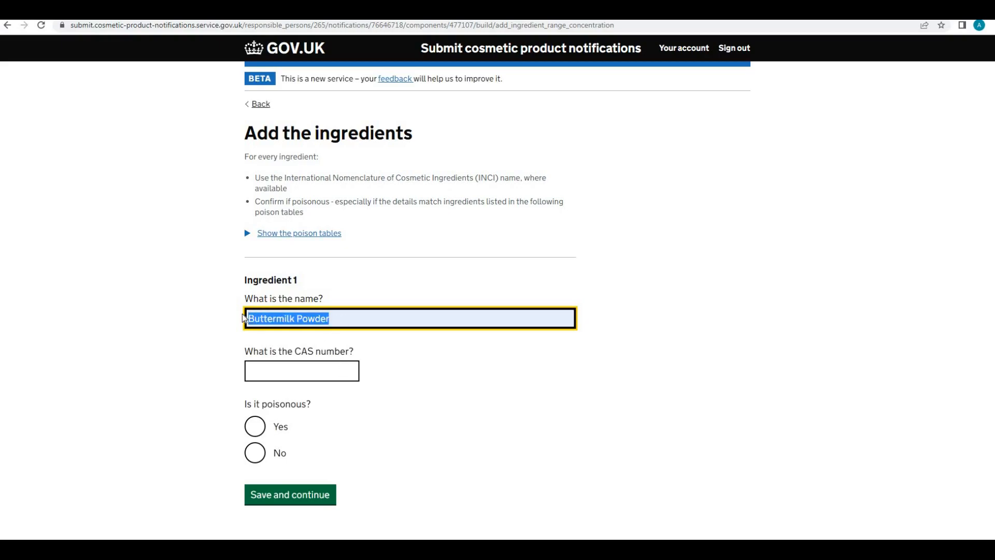
text(Parfum)
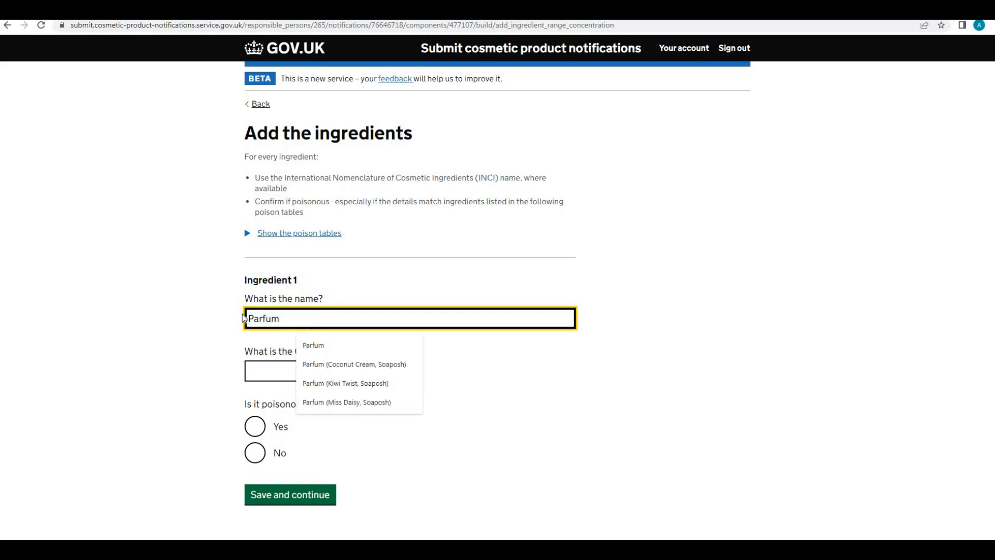
text( ()
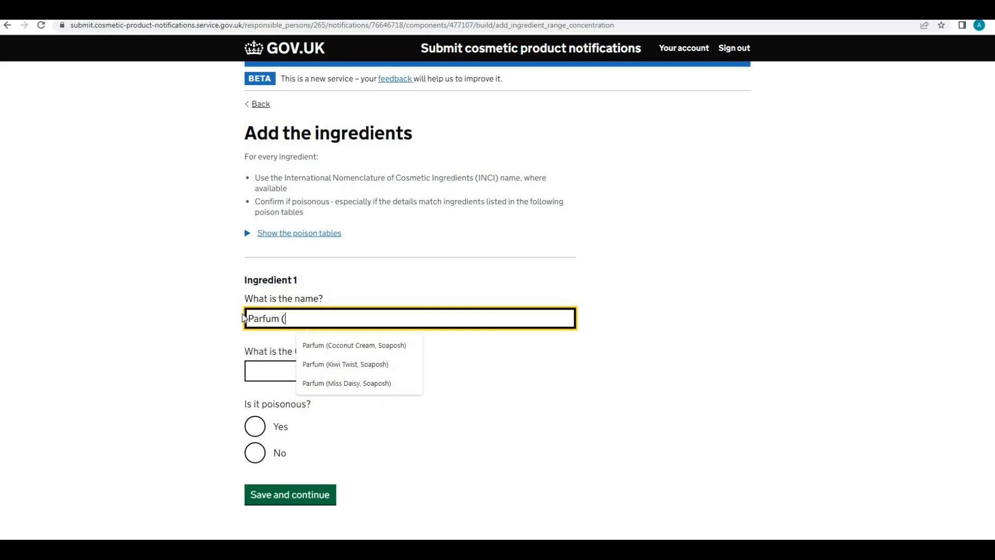
click(352, 347)
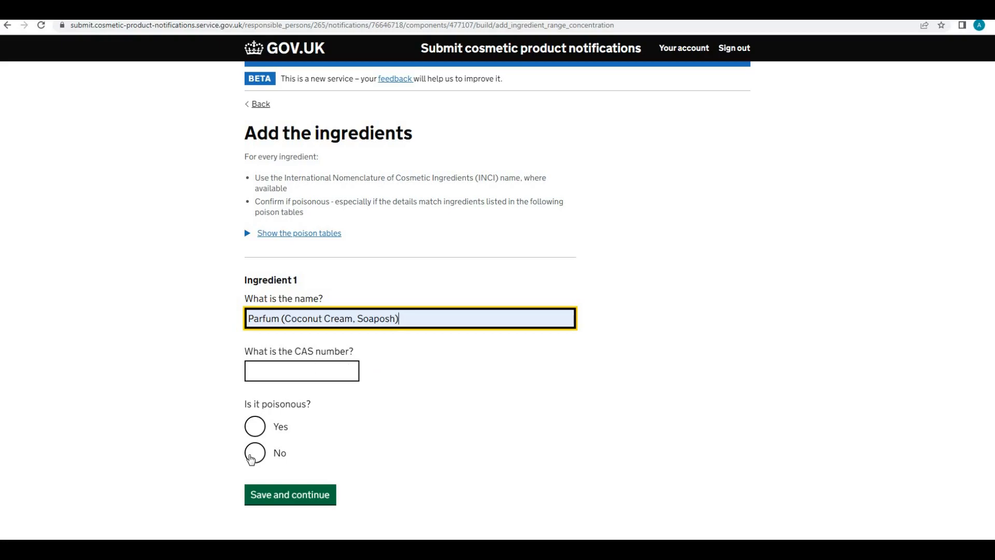
Try marking ingredient 1 as not poisonous with a concentration above 1% up to 5% w/w, and change the poisonous answer to Yes
click(253, 459)
scroll(370, 423, down, 1)
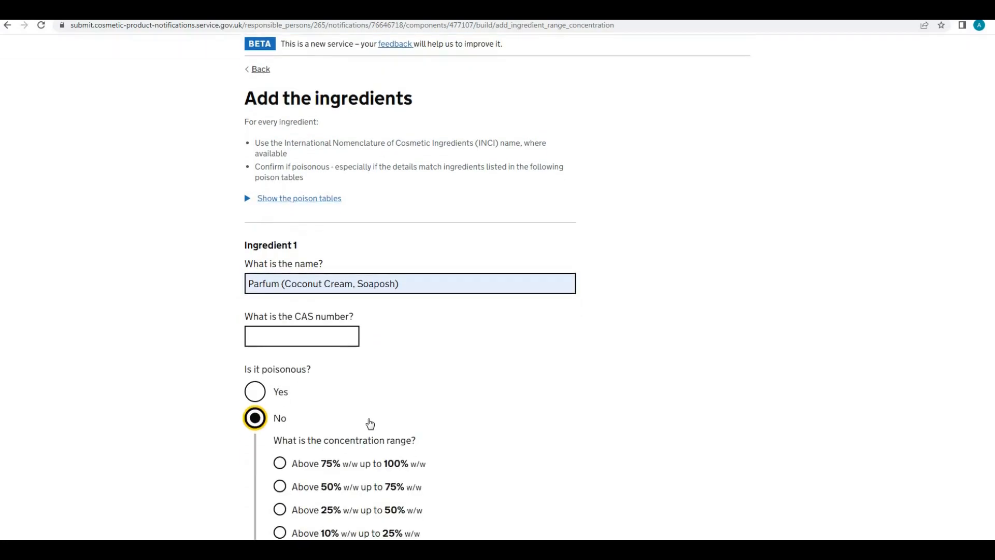
scroll(370, 423, down, 3)
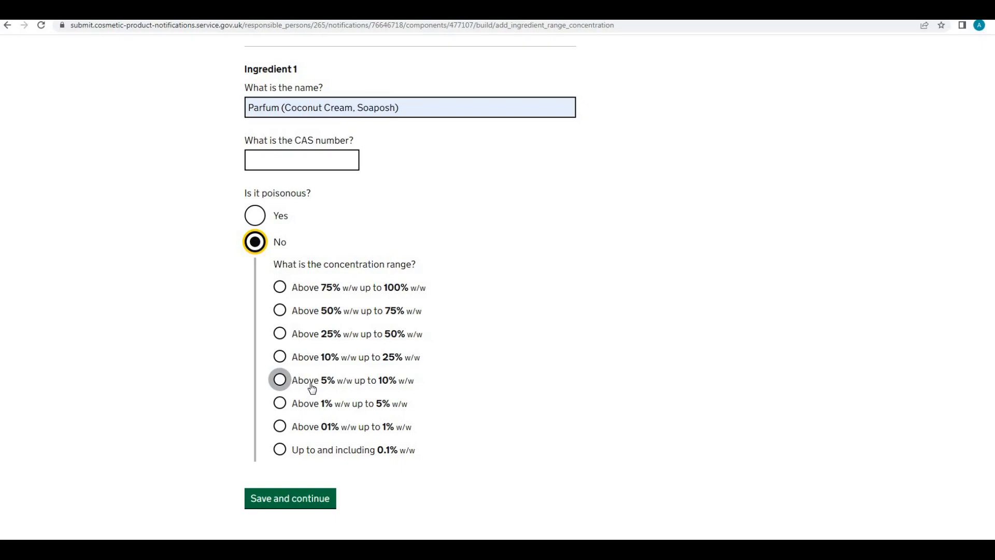
click(281, 404)
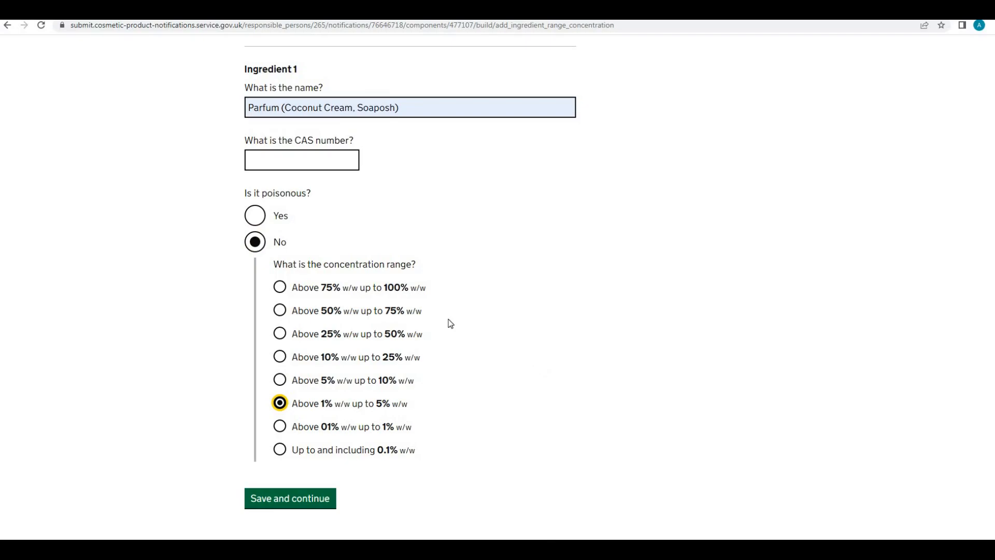
click(255, 220)
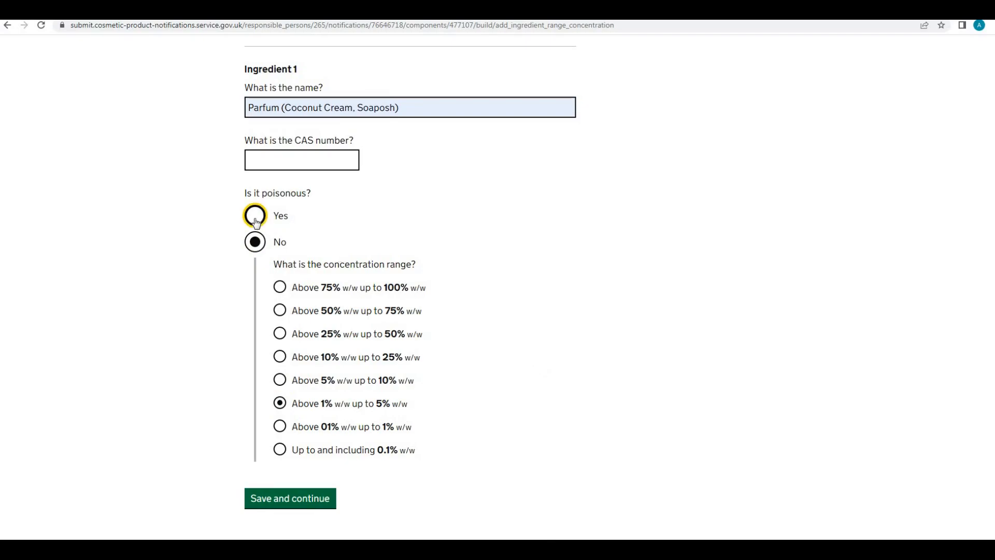
Show the poison tables and examine the listed substances, CAS numbers and amounts, from Alcohols through the ingredients grouped by function
scroll(400, 350, up, 2)
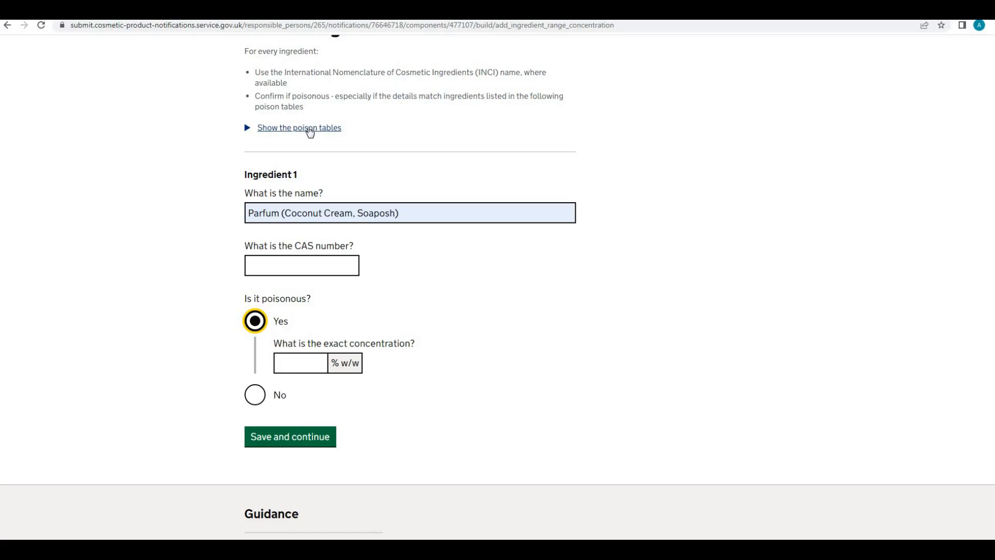
click(310, 129)
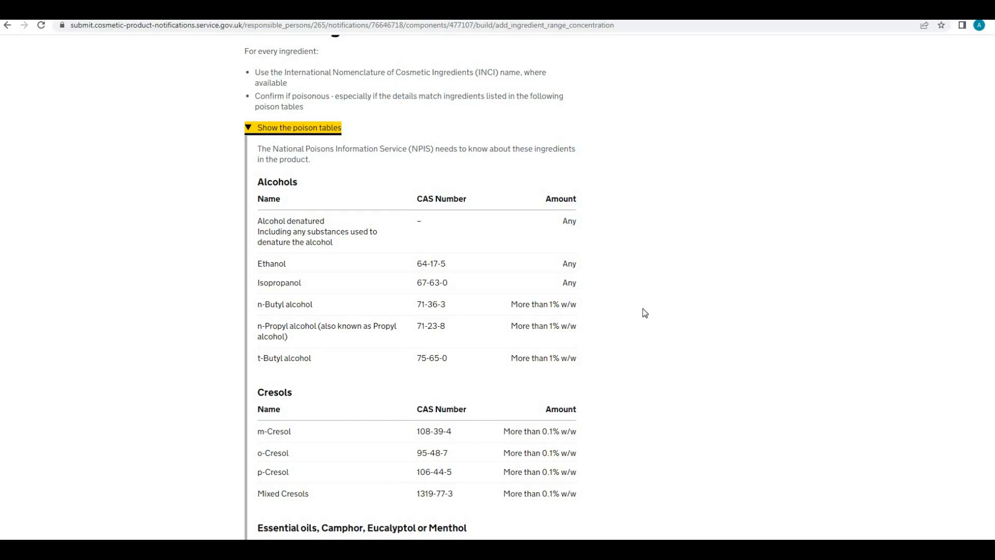
scroll(644, 313, down, 1)
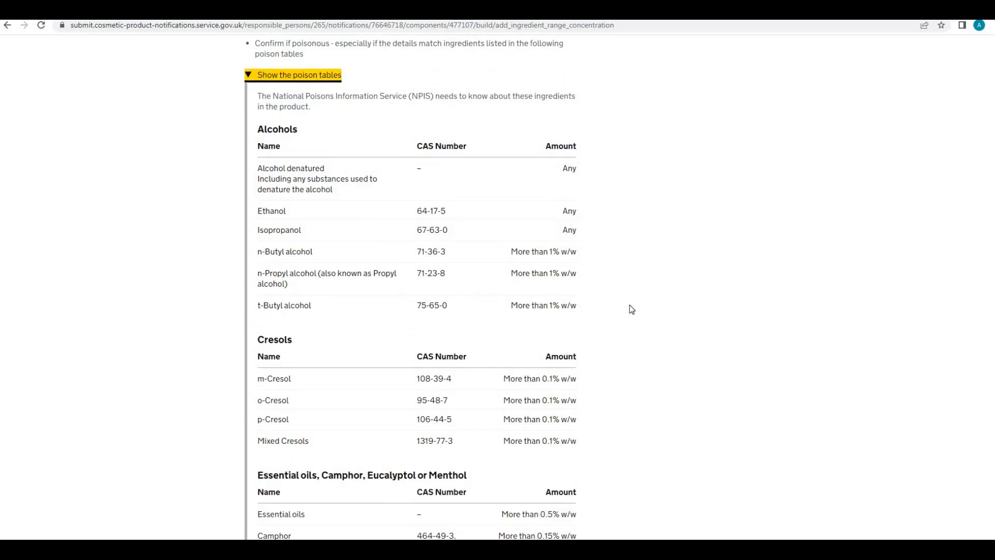
scroll(417, 310, down, 6)
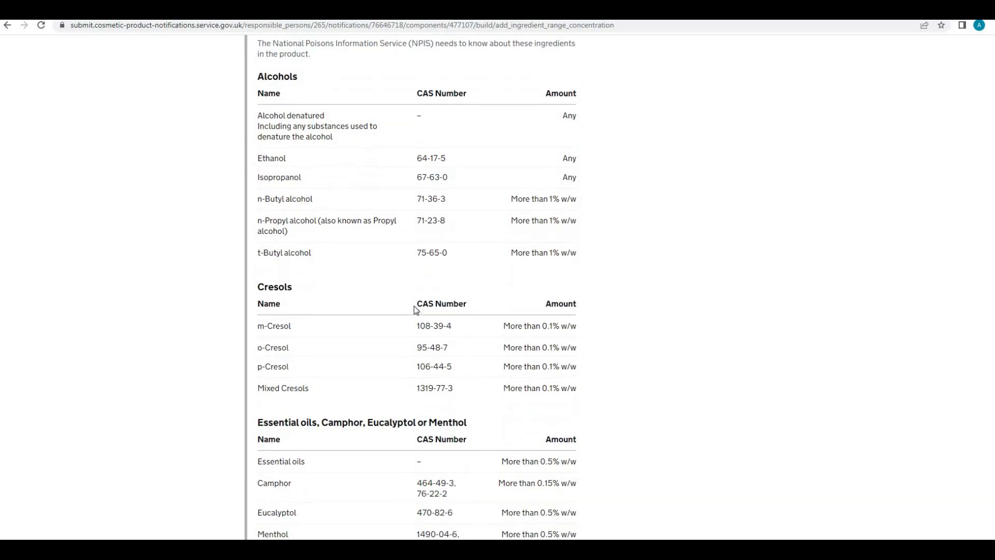
scroll(416, 310, down, 2)
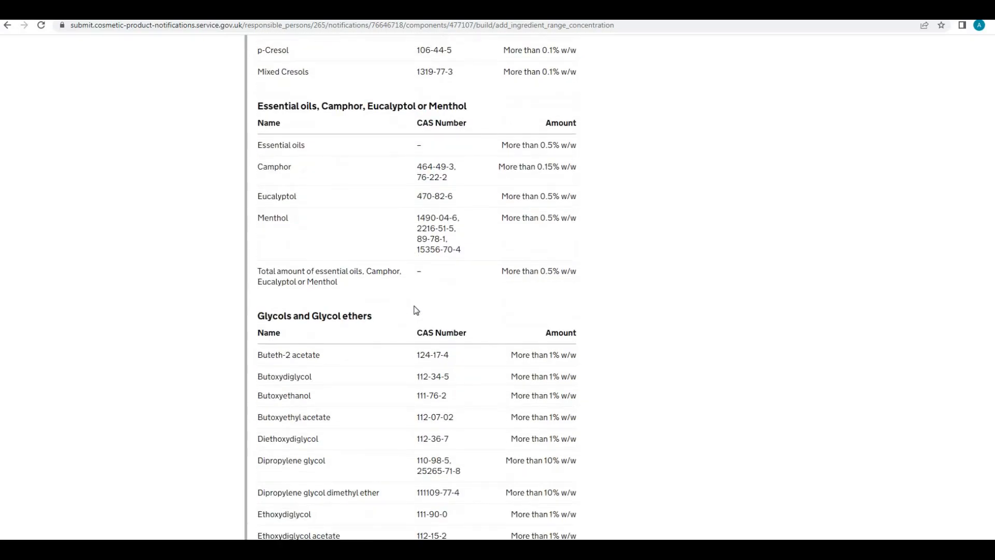
scroll(337, 397, down, 3)
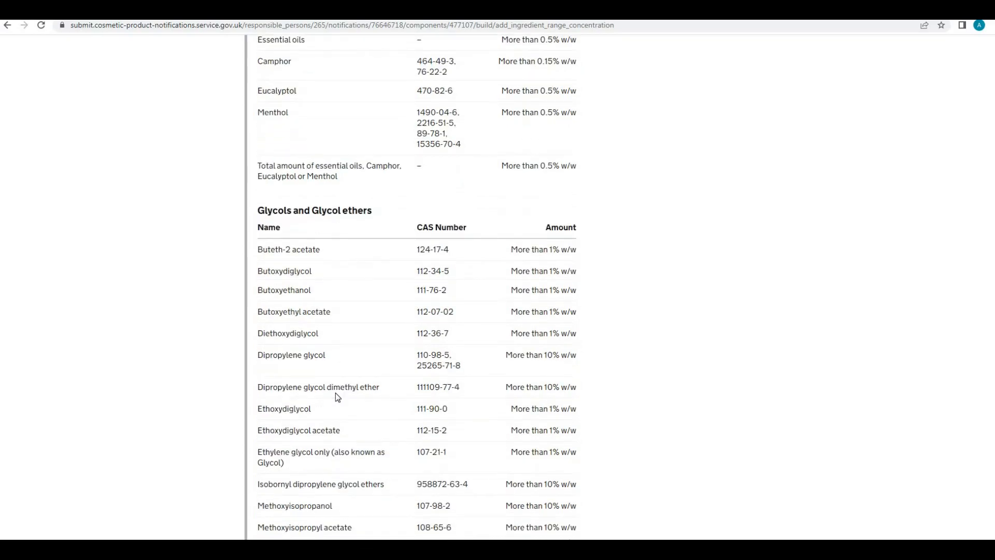
scroll(338, 397, down, 2)
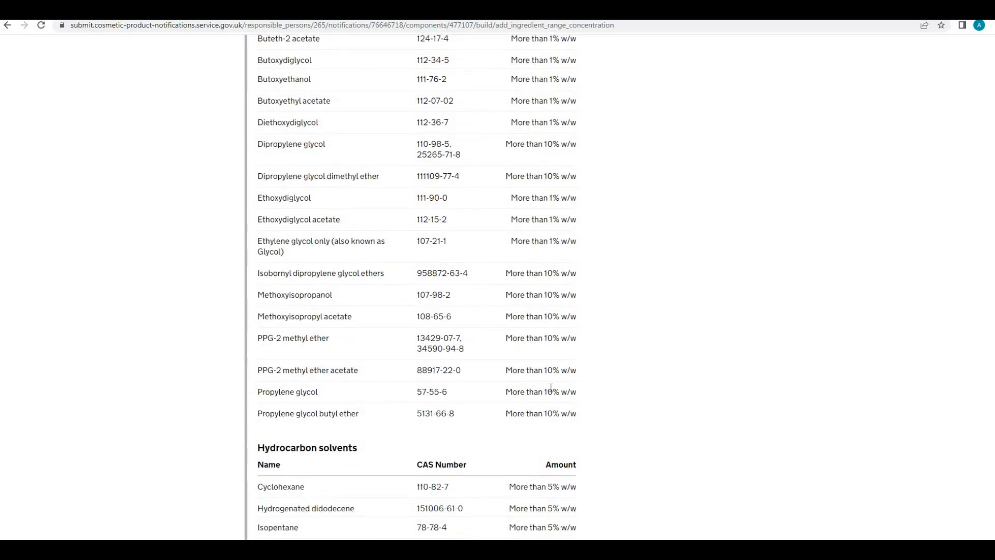
scroll(551, 388, down, 2)
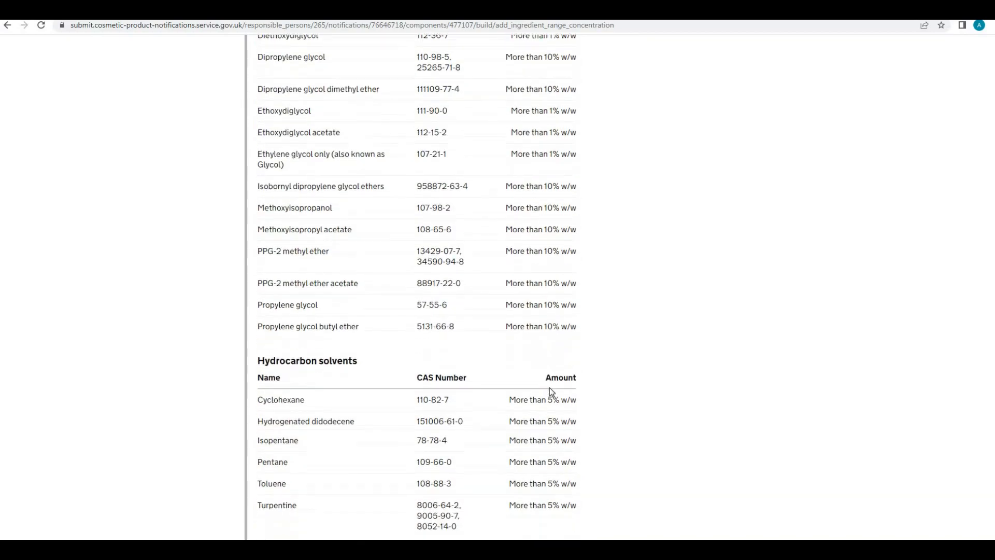
scroll(551, 390, down, 3)
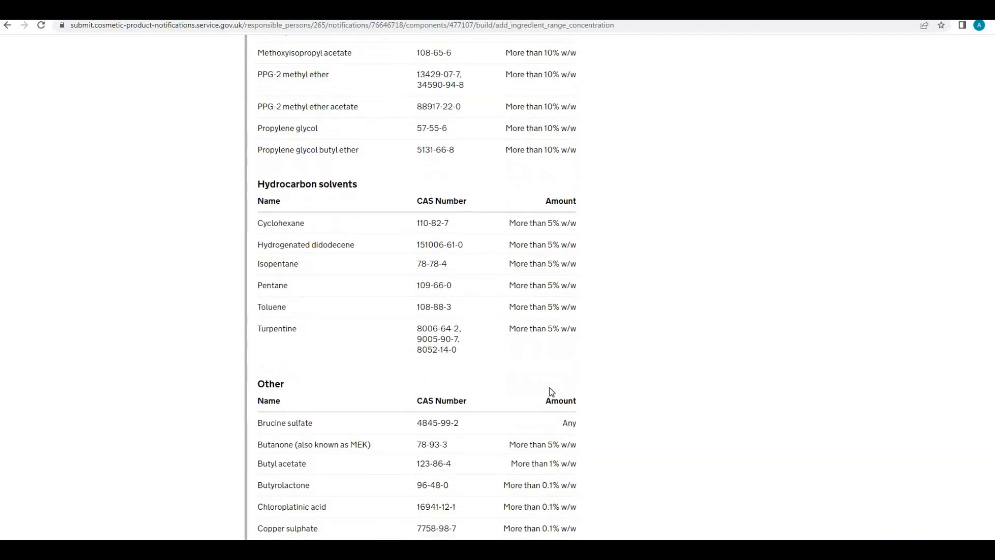
scroll(550, 390, down, 3)
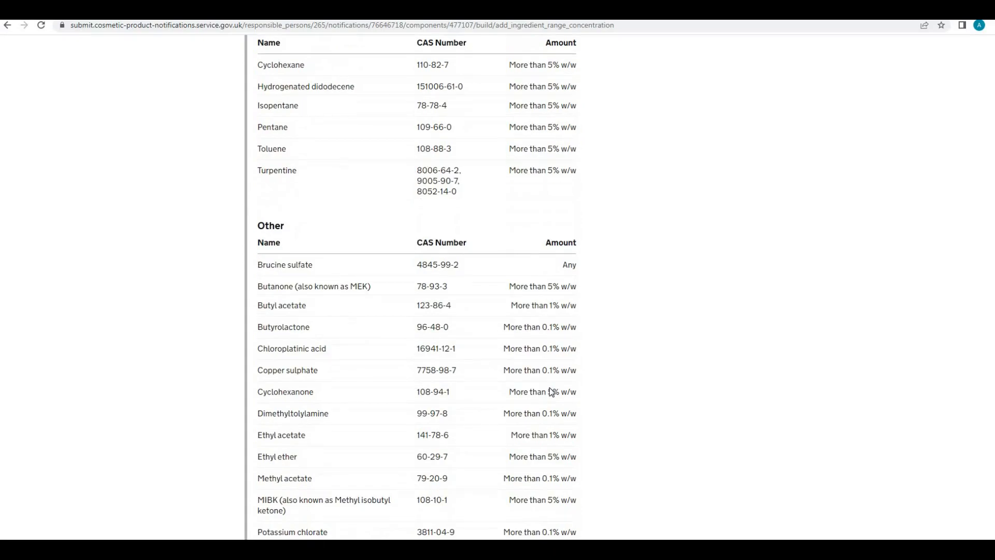
scroll(550, 388, down, 3)
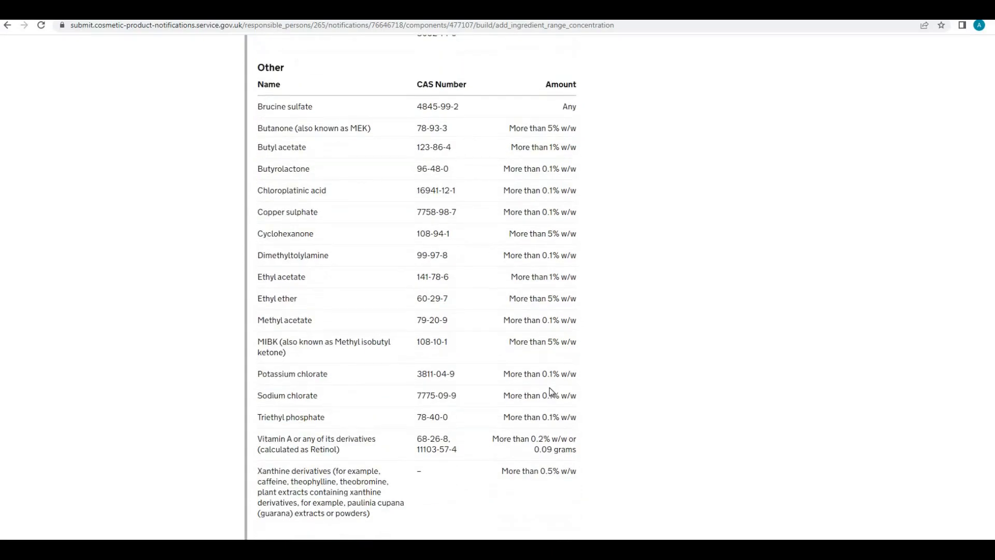
scroll(550, 389, down, 3)
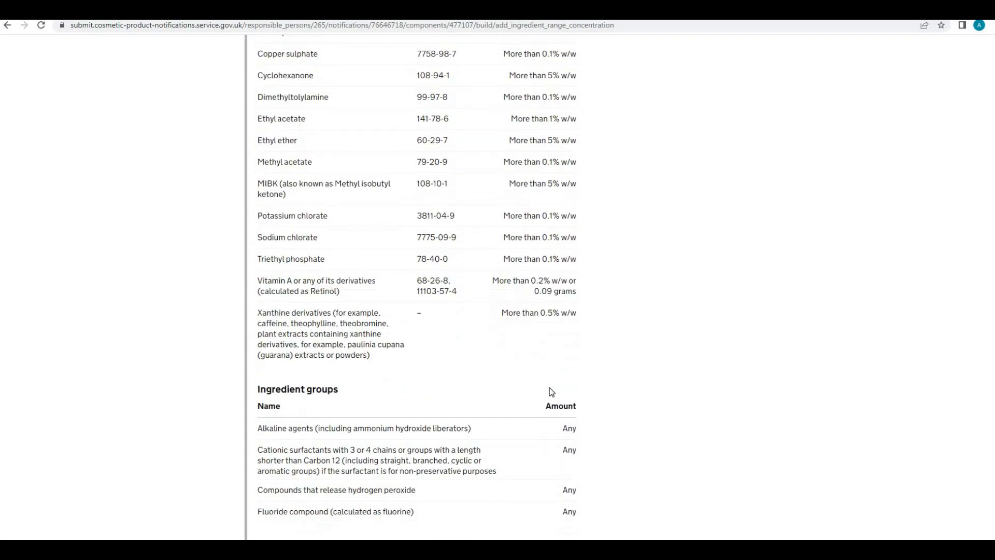
scroll(550, 388, down, 2)
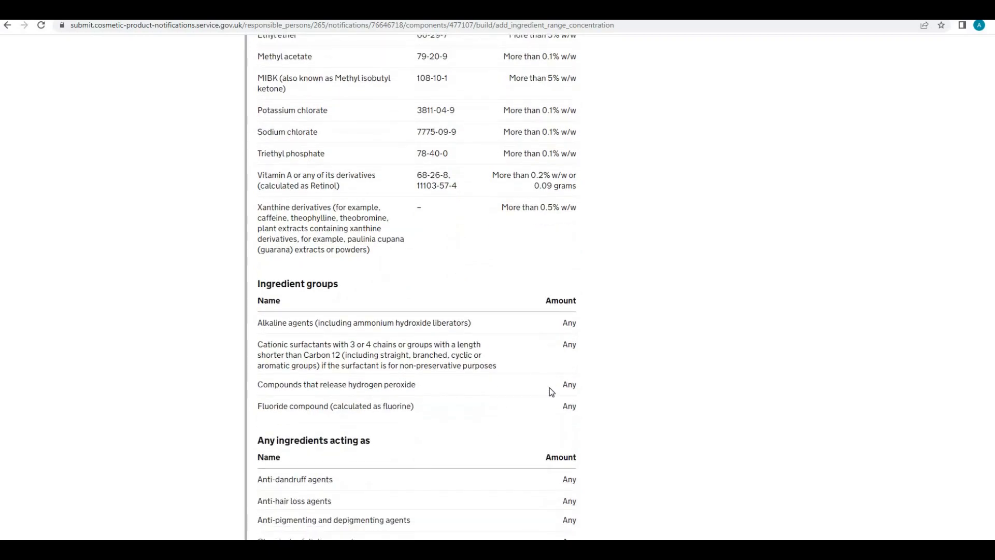
scroll(551, 392, down, 1)
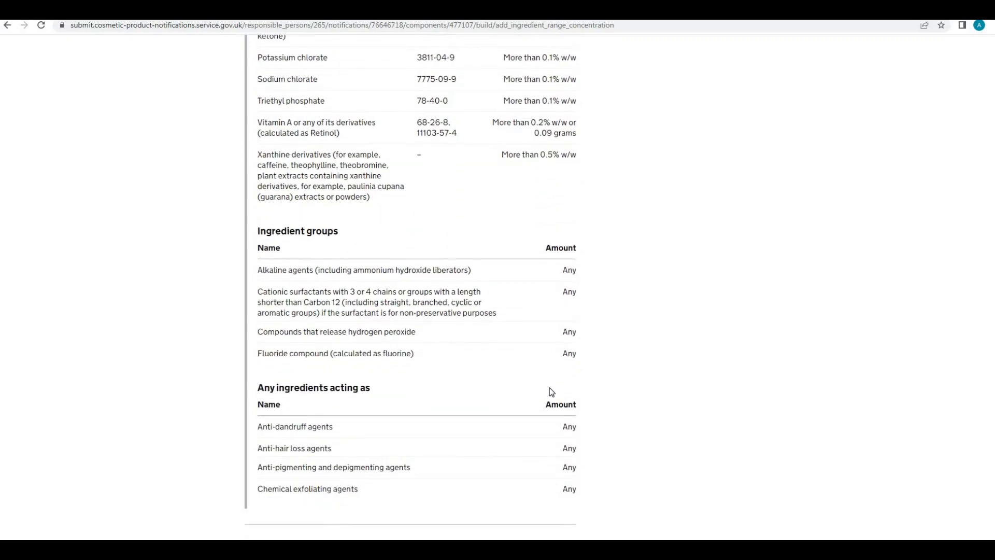
Examine the poison tables again for ingredient groups, functional agents, hydrocarbon solvents, glycols and the essential oils limits relevant to ingredient 1
scroll(551, 393, down, 1)
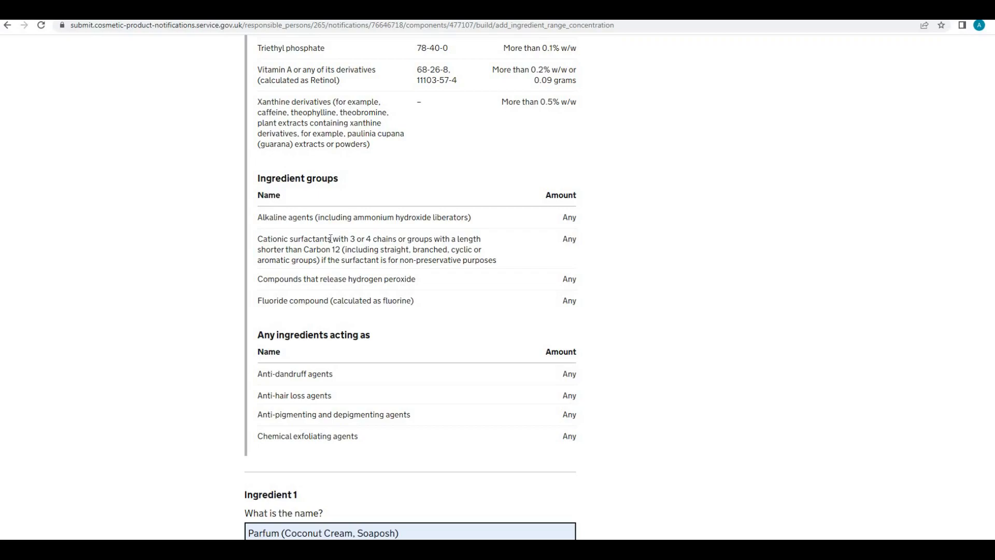
scroll(522, 402, down, 6)
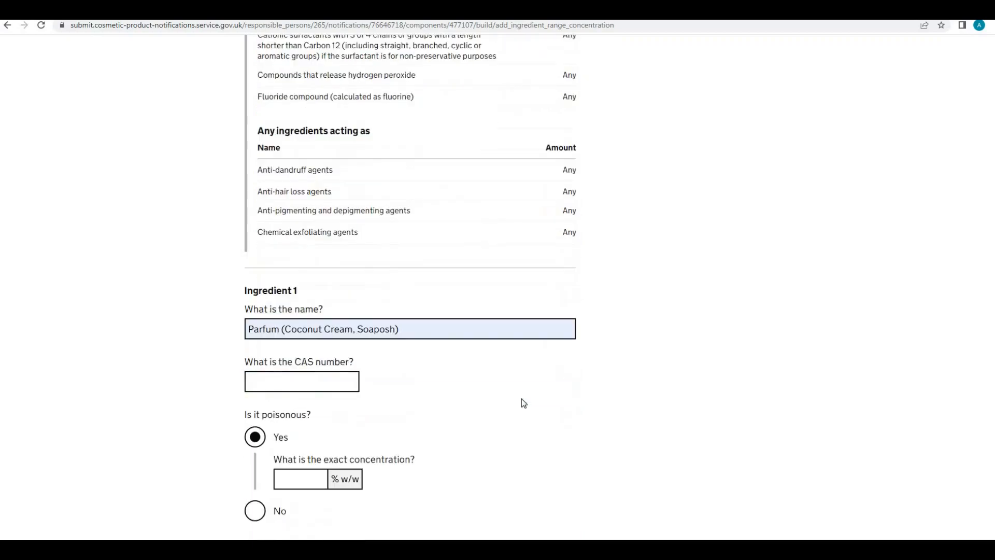
scroll(523, 404, down, 1)
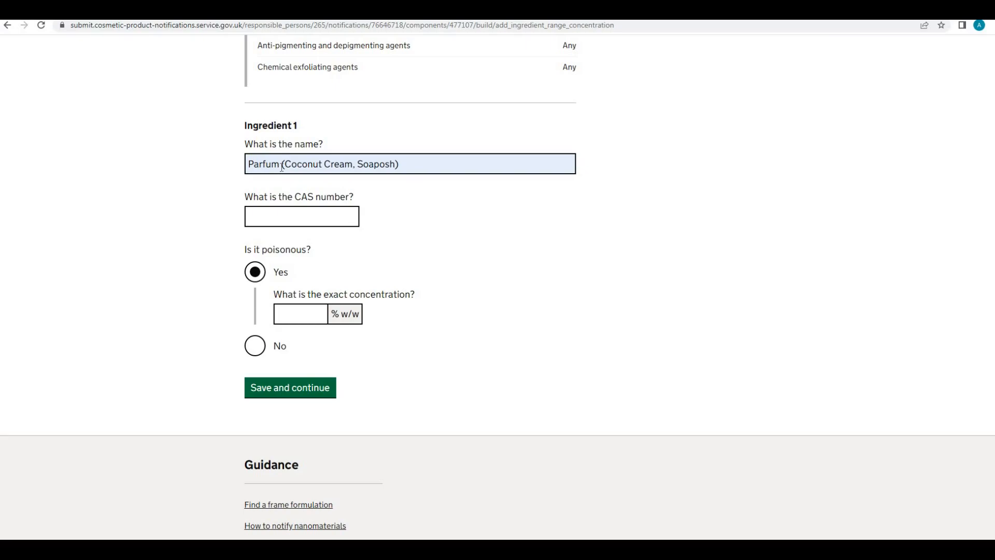
scroll(324, 226, up, 7)
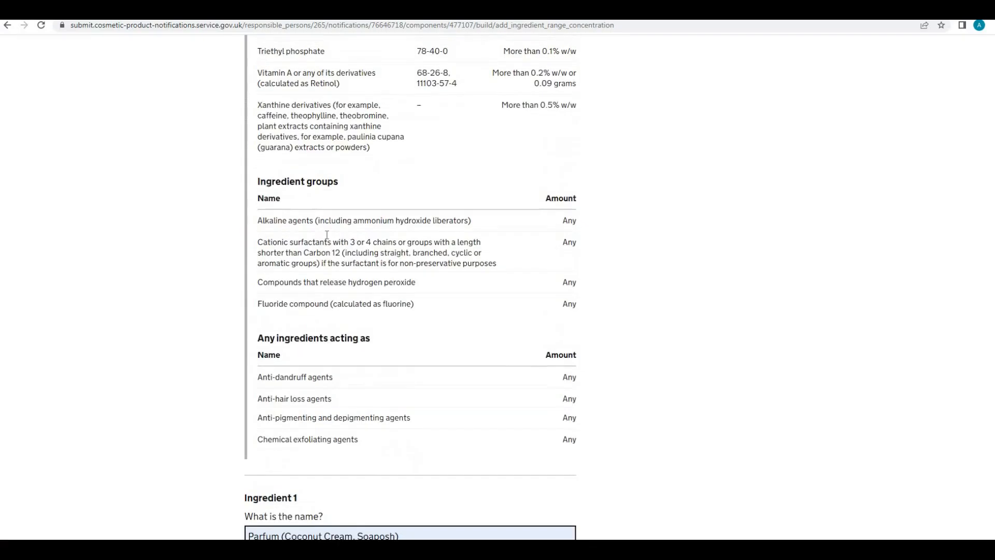
scroll(326, 235, up, 15)
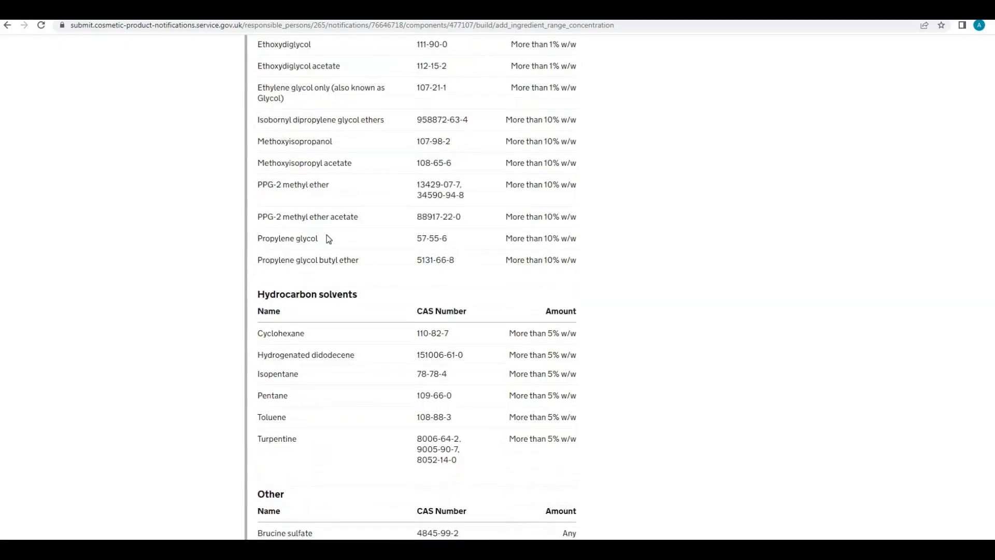
scroll(327, 239, up, 3)
scroll(466, 344, down, 5)
scroll(466, 344, up, 8)
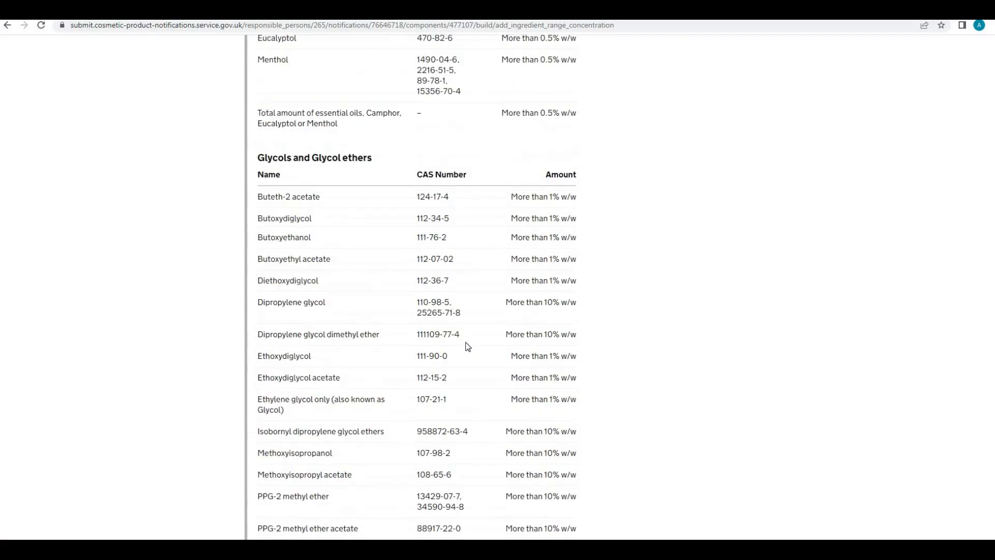
scroll(467, 344, up, 4)
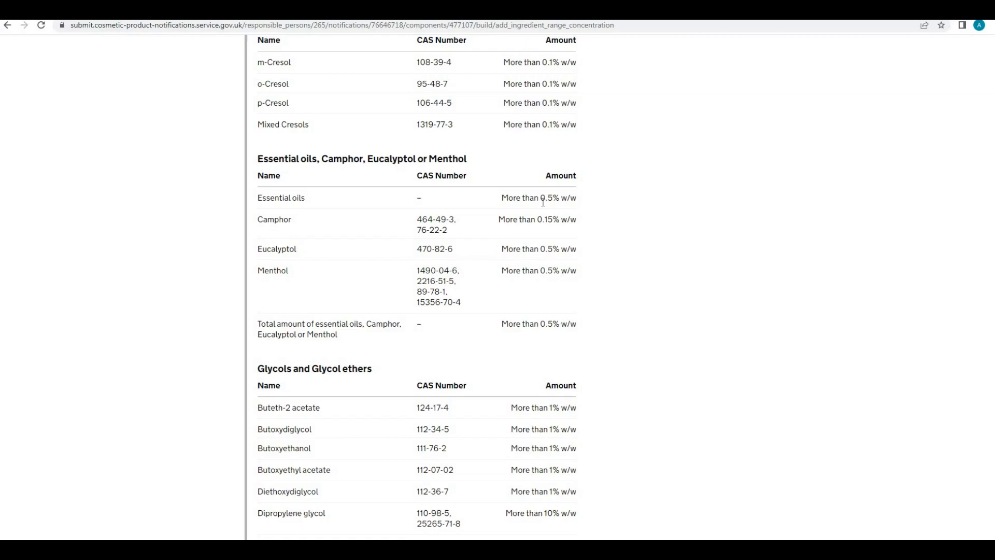
scroll(486, 410, down, 13)
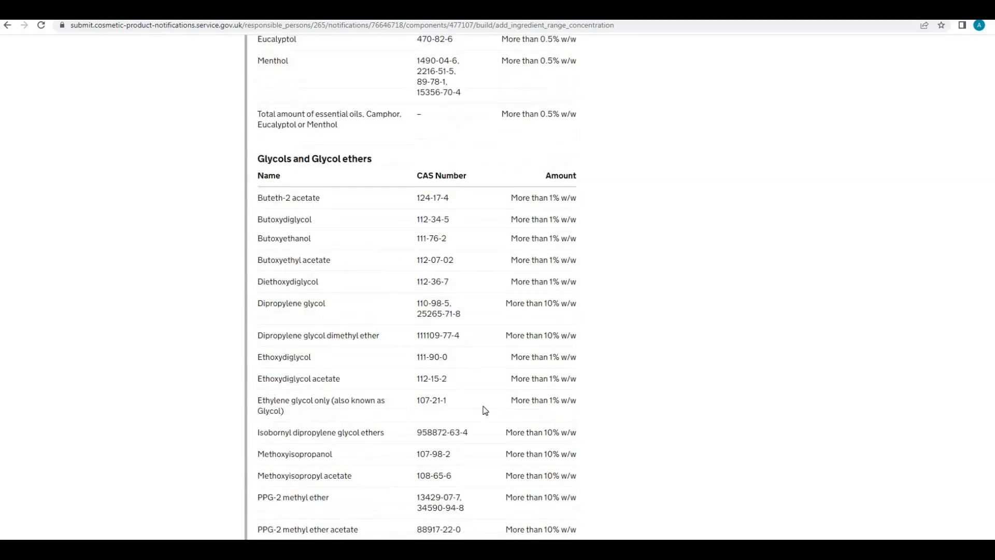
scroll(484, 410, down, 19)
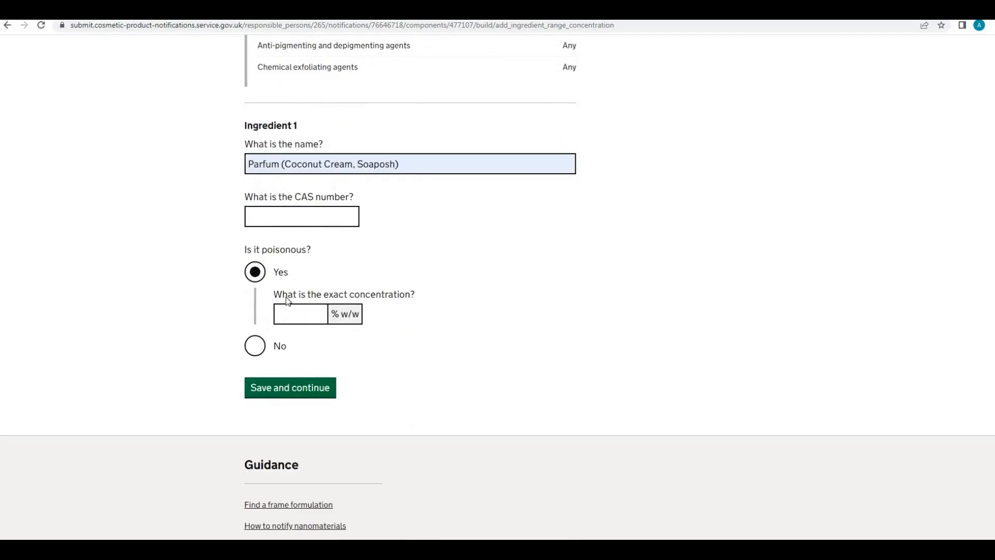
Set the exact concentration of the poisonous ingredient 1 to 0.627% w/w and save the ingredient
click(307, 313)
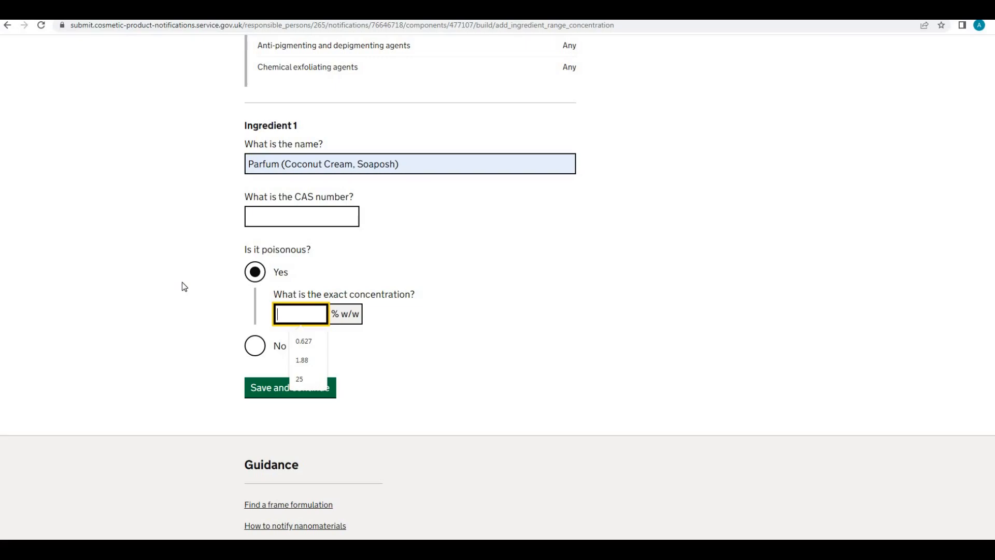
click(305, 341)
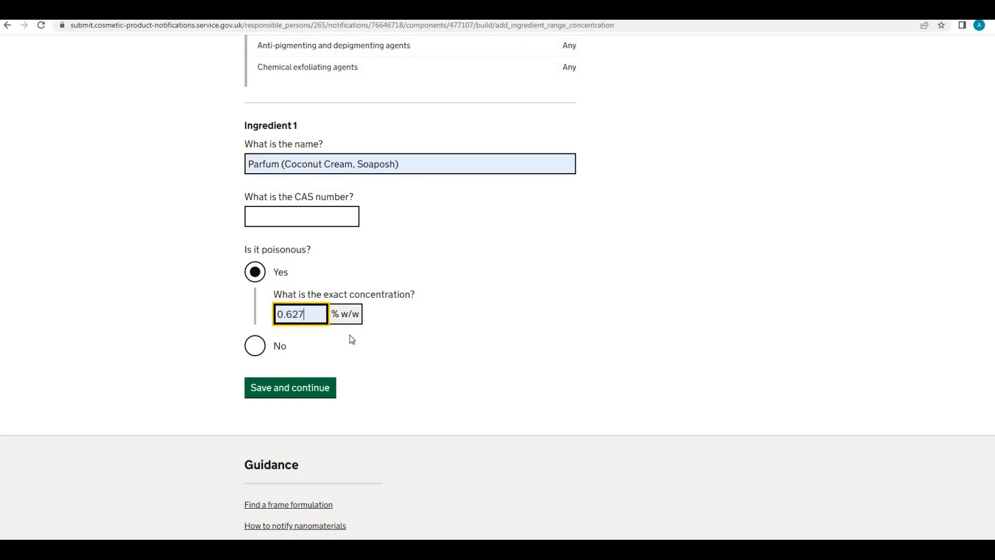
click(312, 394)
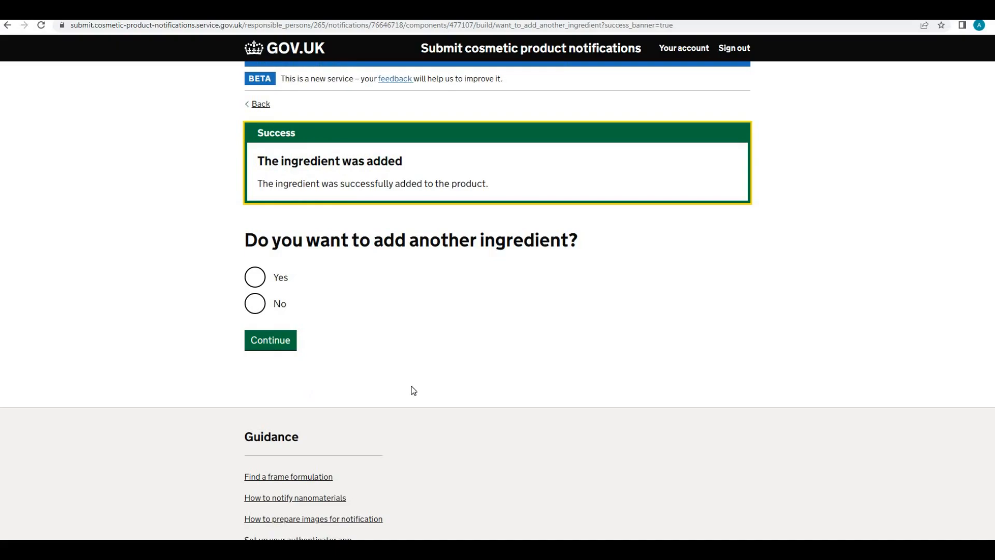
Choose to add another ingredient and name ingredient 2 Buttermilk Powder
click(254, 276)
click(271, 342)
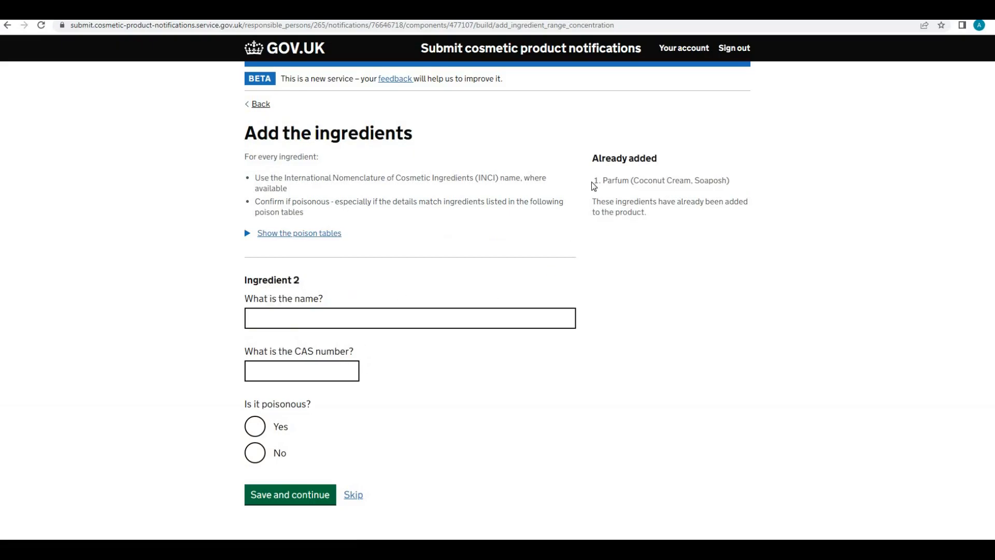
drag(600, 182, 656, 217)
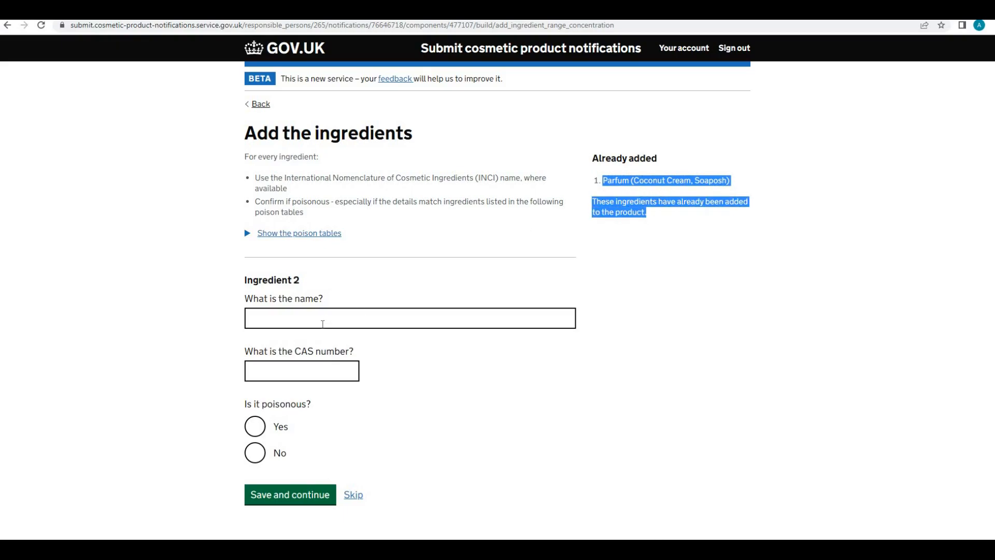
click(323, 320)
click(356, 344)
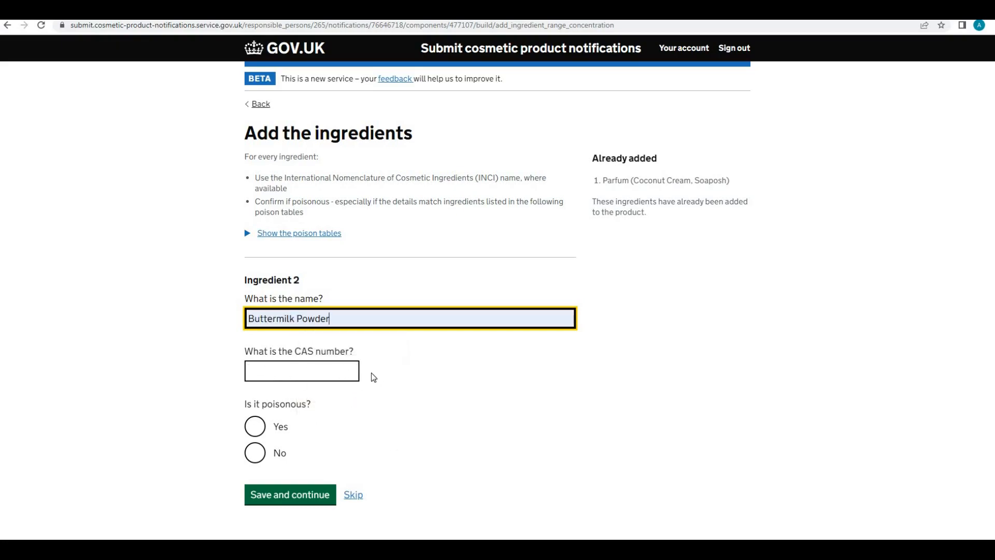
Mark ingredient 2 as not poisonous with a concentration above 1% up to 5% w/w, and save it
scroll(369, 375, down, 1)
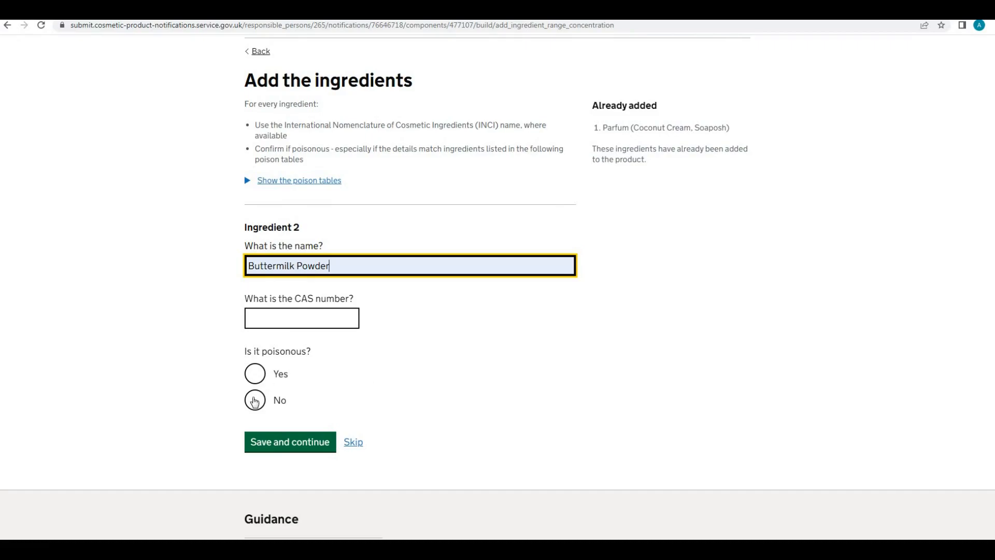
click(254, 402)
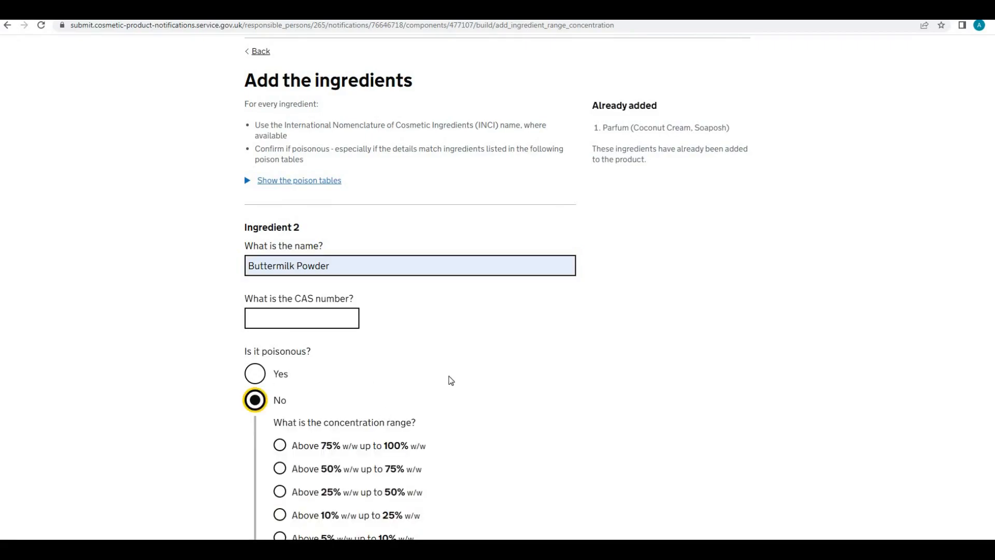
scroll(451, 380, down, 3)
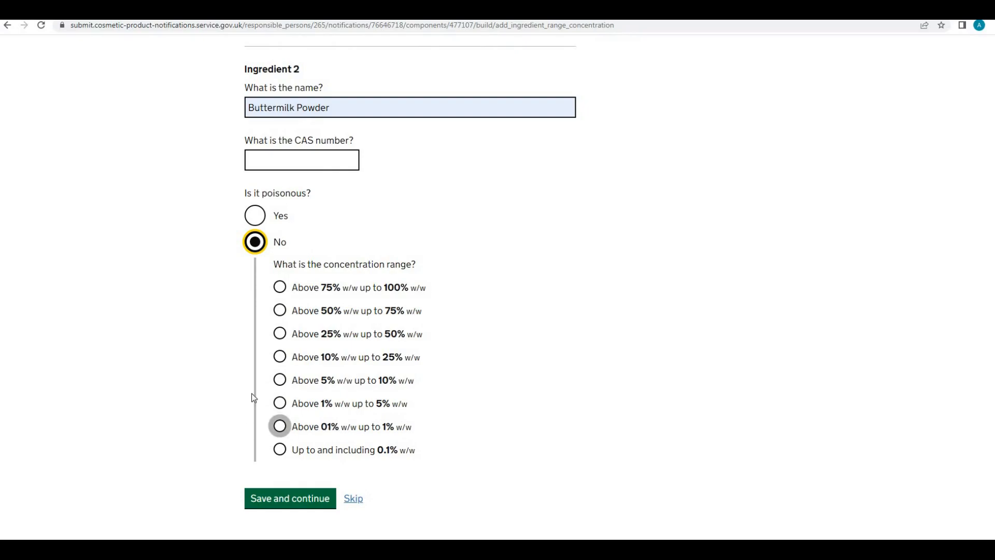
click(280, 405)
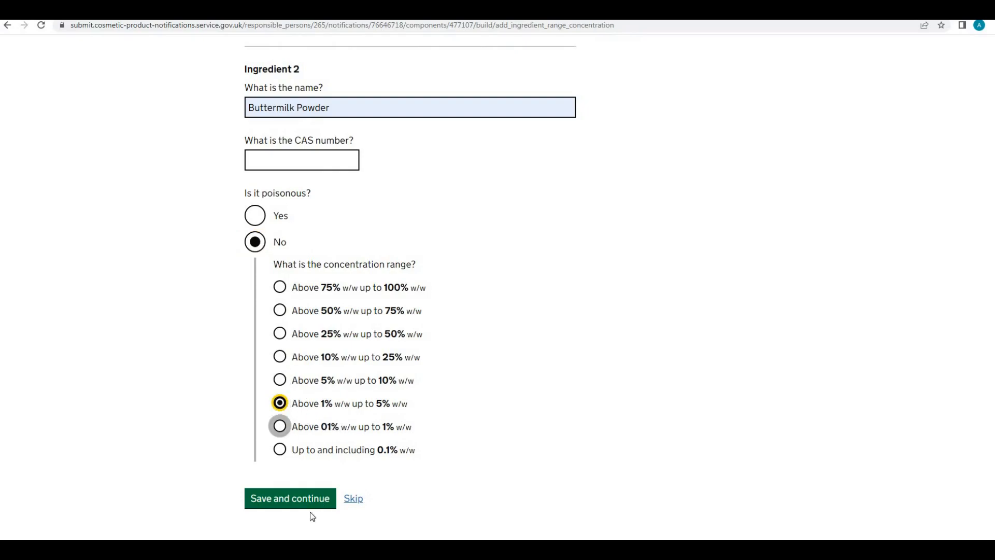
click(295, 504)
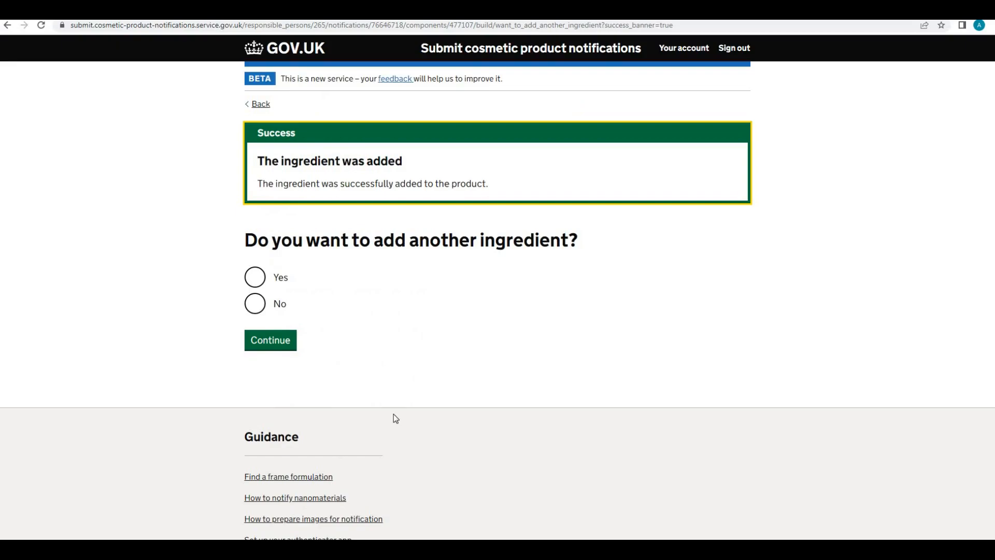
Choose to add a third ingredient, name it Citric Acid and give it the CAS number 77-92-9
click(255, 276)
click(286, 349)
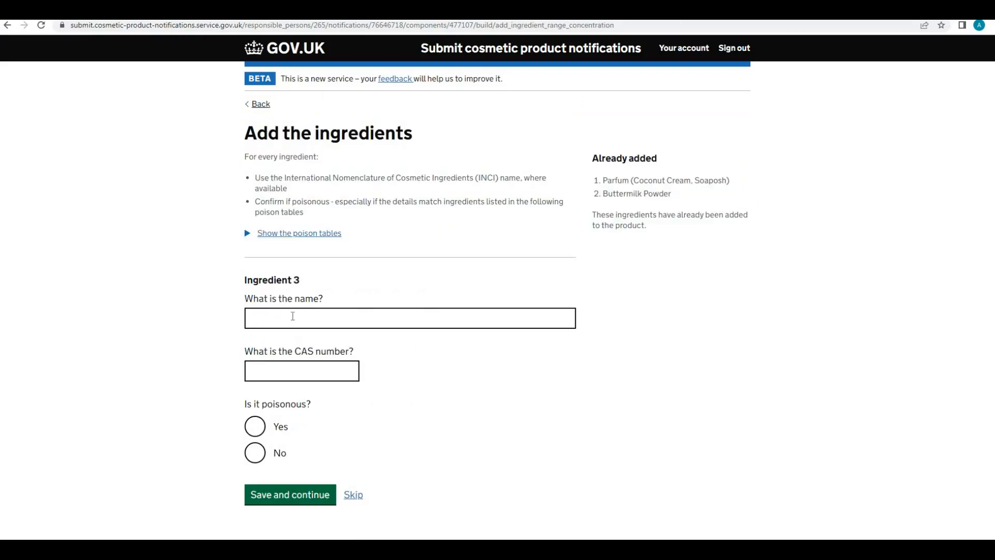
click(293, 316)
click(322, 420)
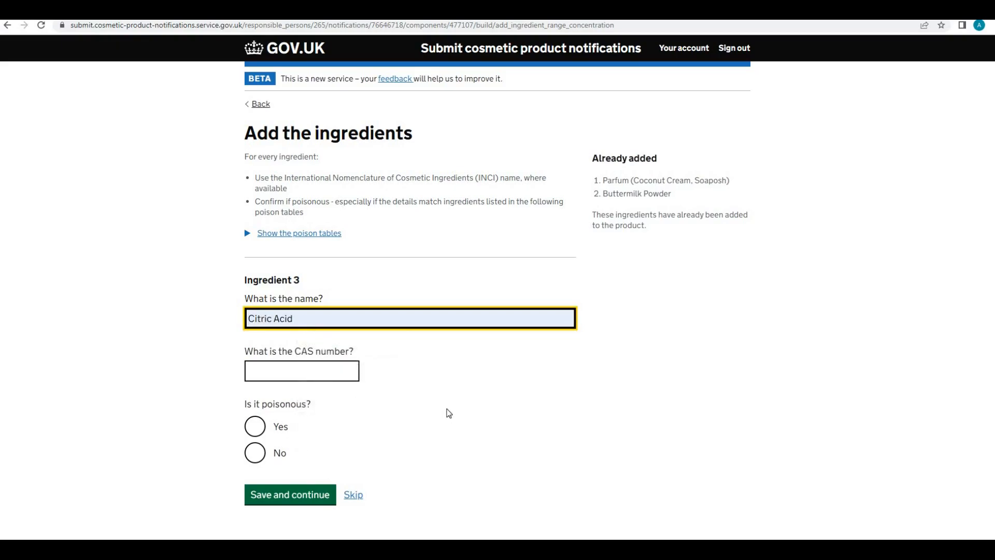
click(280, 370)
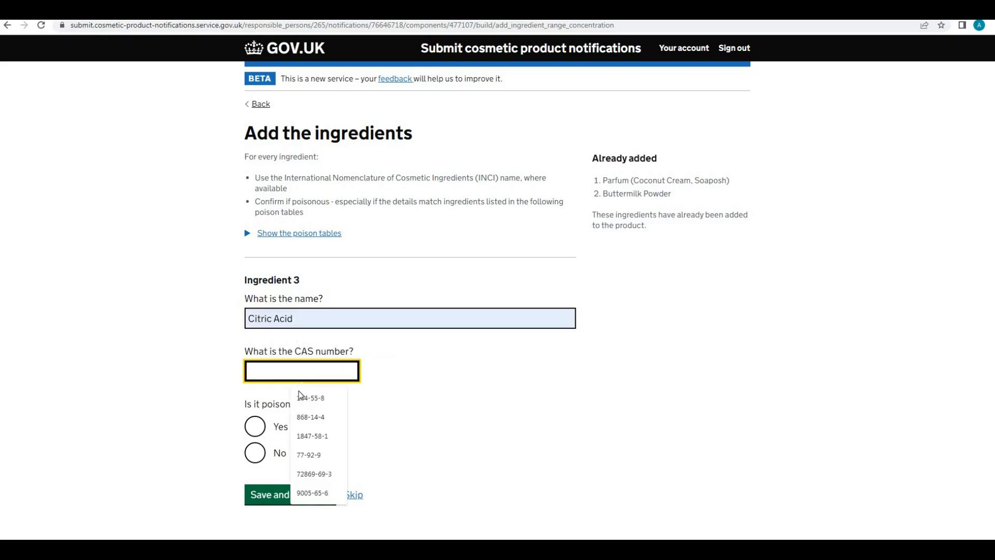
click(311, 454)
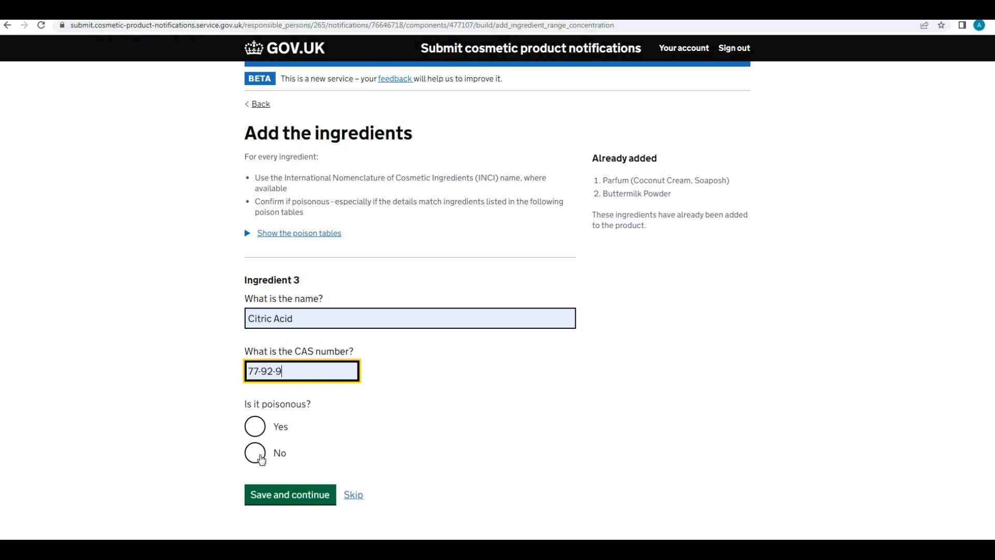
Mark Citric Acid as not poisonous with a concentration above 50% up to 75% w/w, and save it
click(258, 457)
scroll(450, 418, down, 4)
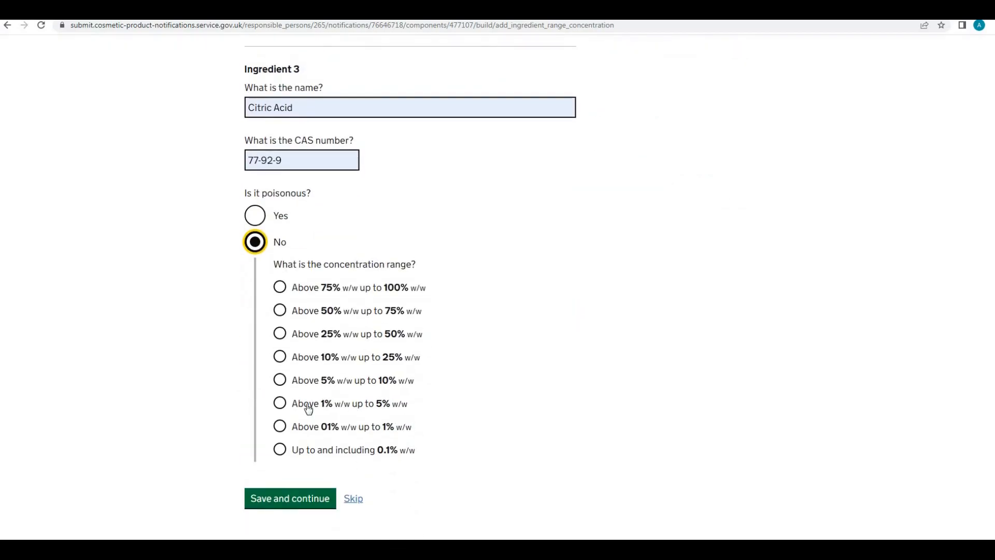
click(280, 310)
click(304, 506)
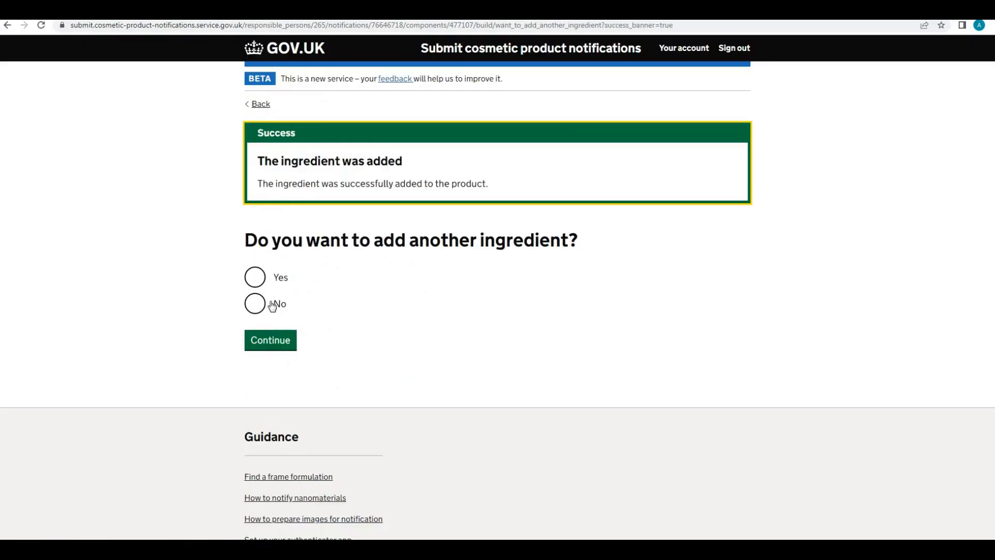
Decline adding more ingredients and set the product's pH range to minimum 3 or higher and maximum 10 or lower
click(256, 306)
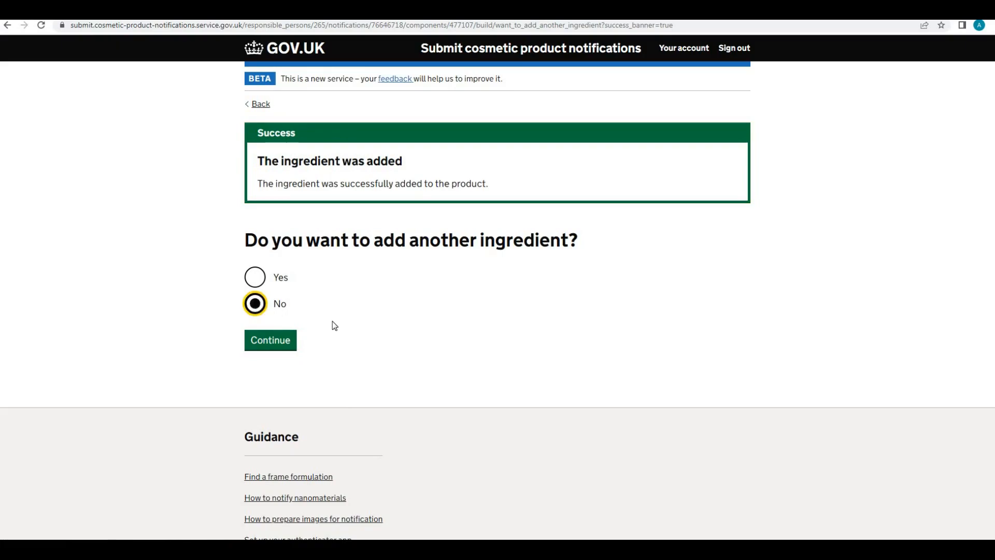
click(289, 348)
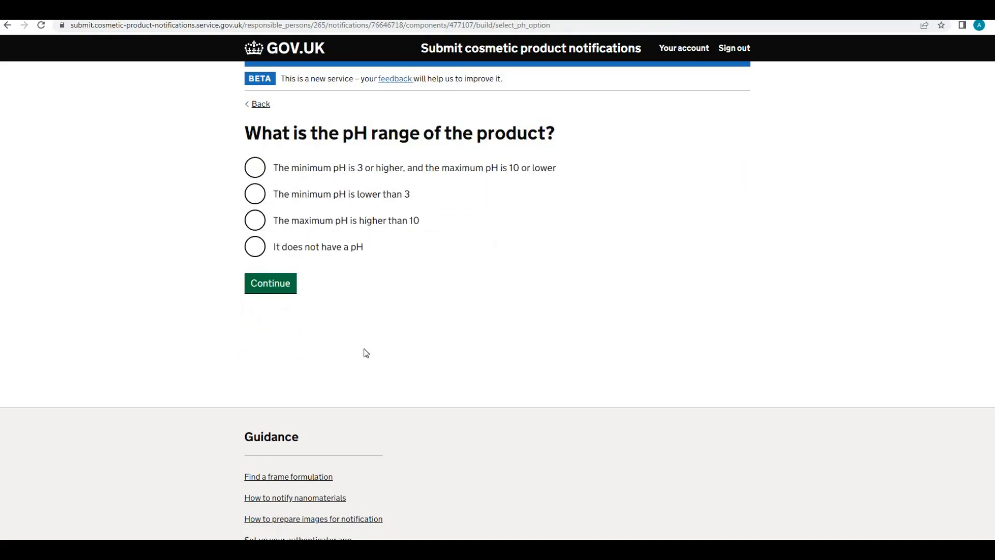
click(256, 168)
click(276, 285)
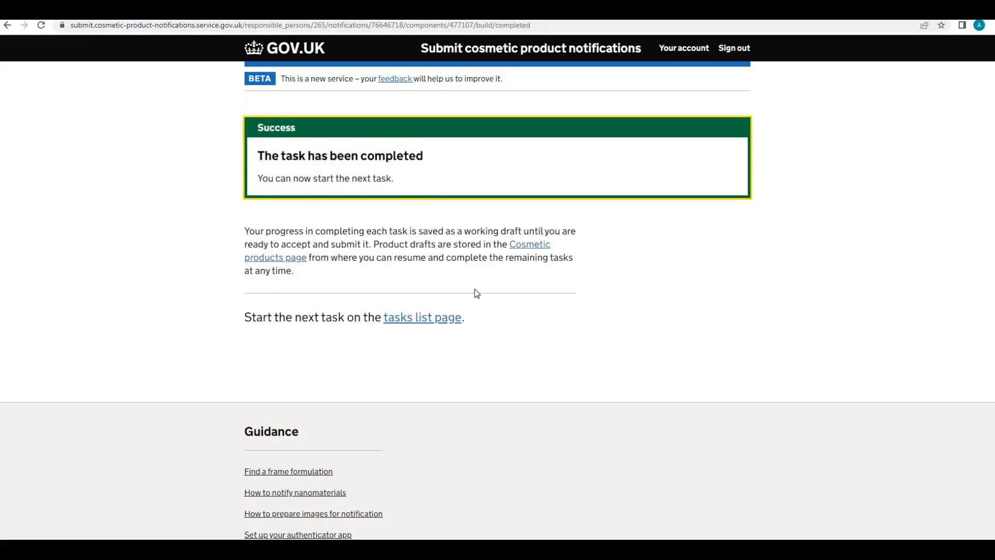
Return to the task list, open the Accept and submit task, and review the draft's product details and ingredients
click(410, 325)
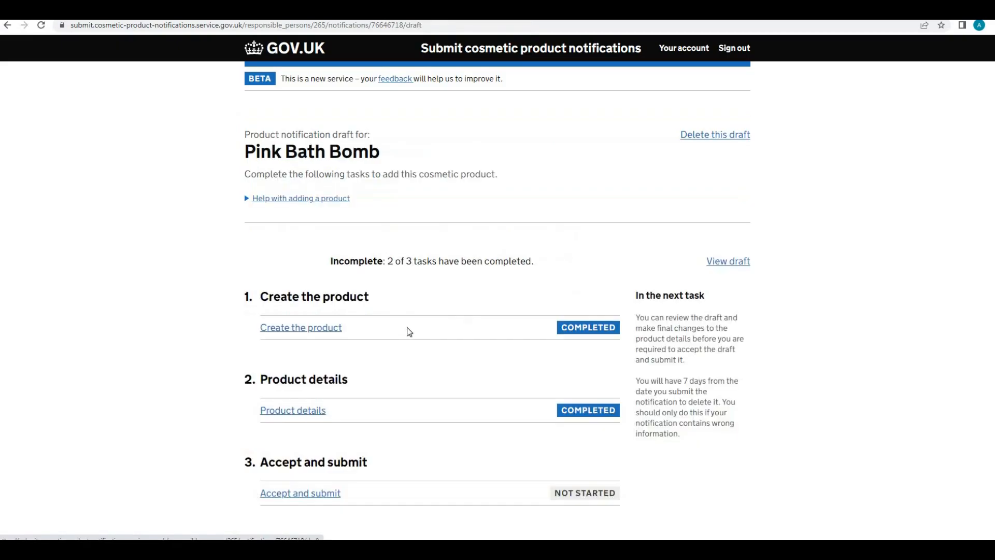
scroll(394, 336, down, 3)
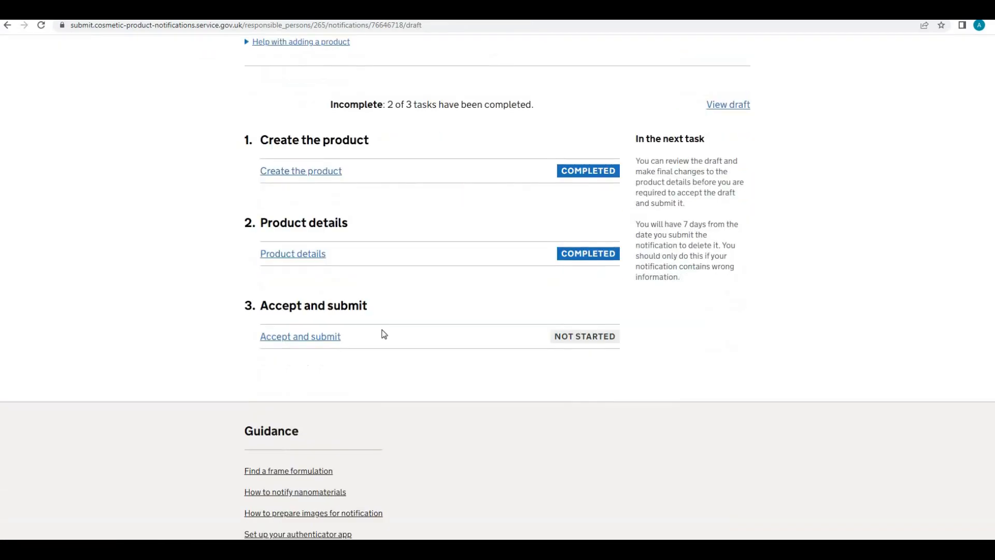
click(325, 338)
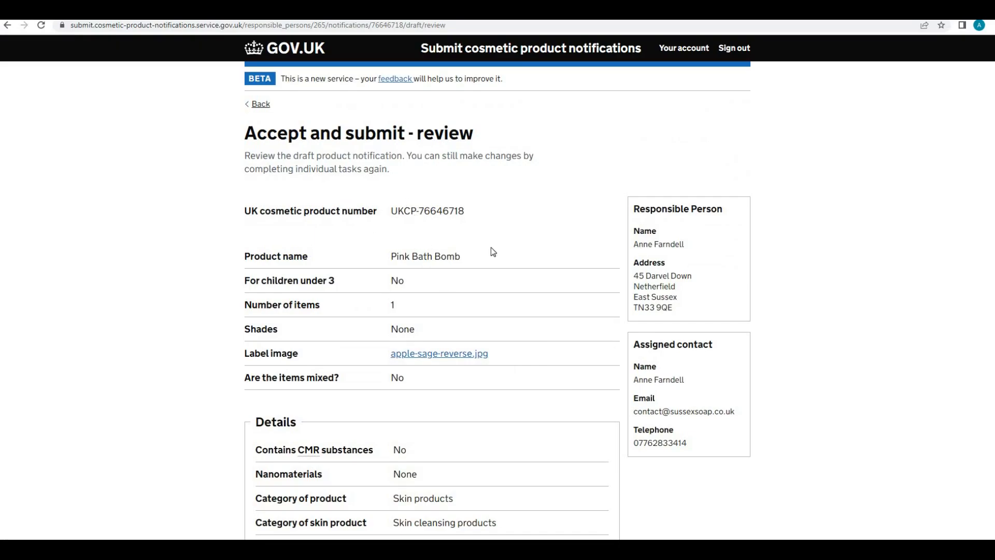
scroll(490, 247, down, 2)
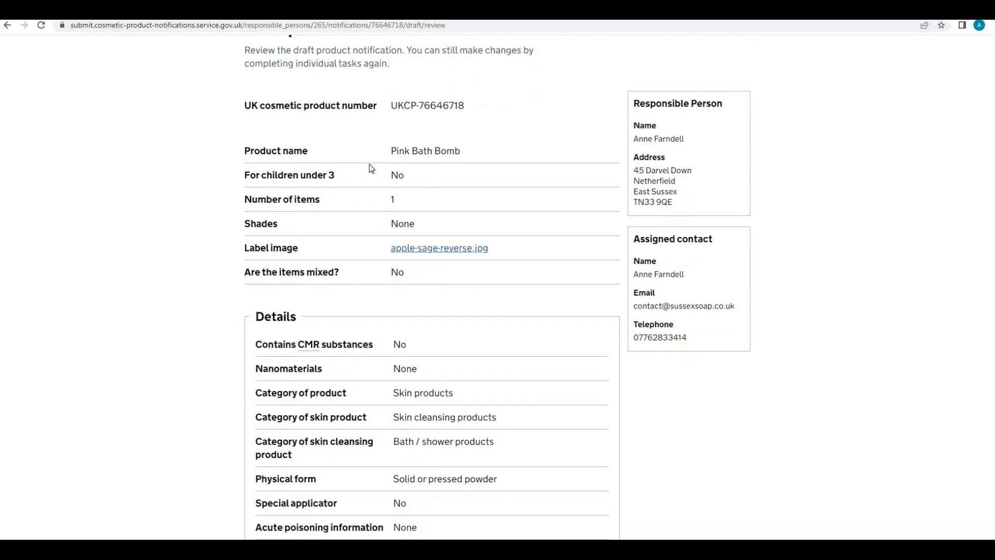
scroll(449, 254, down, 3)
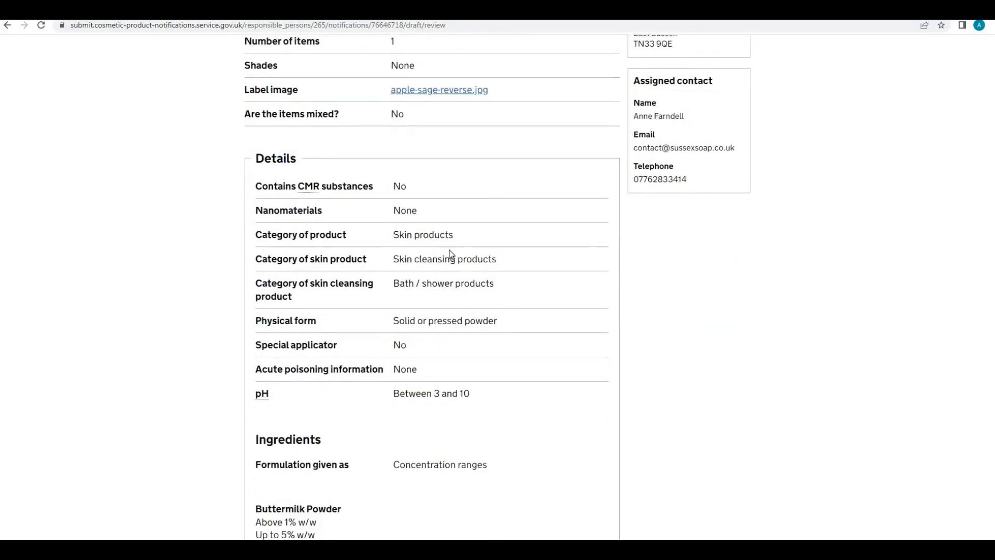
scroll(459, 336, down, 2)
scroll(459, 334, down, 3)
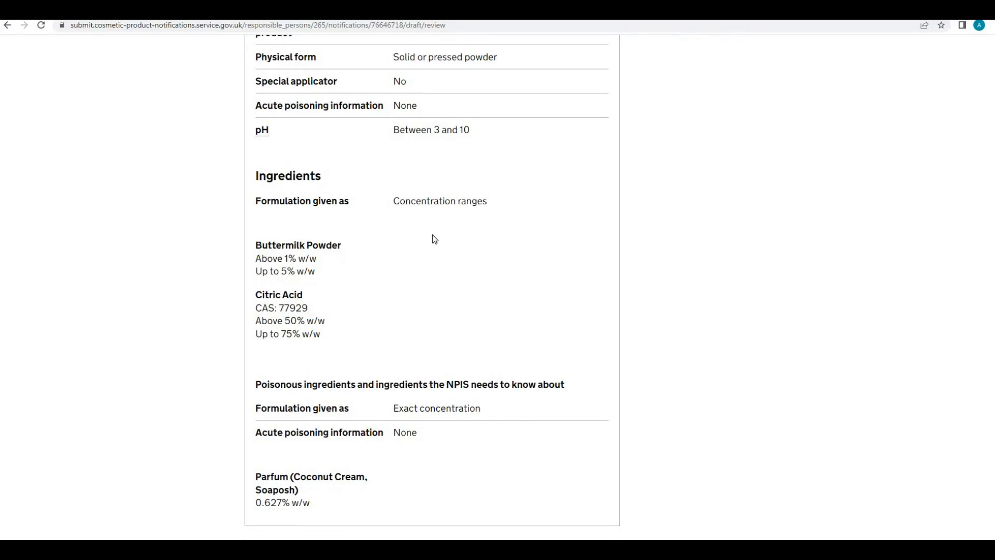
scroll(338, 320, down, 2)
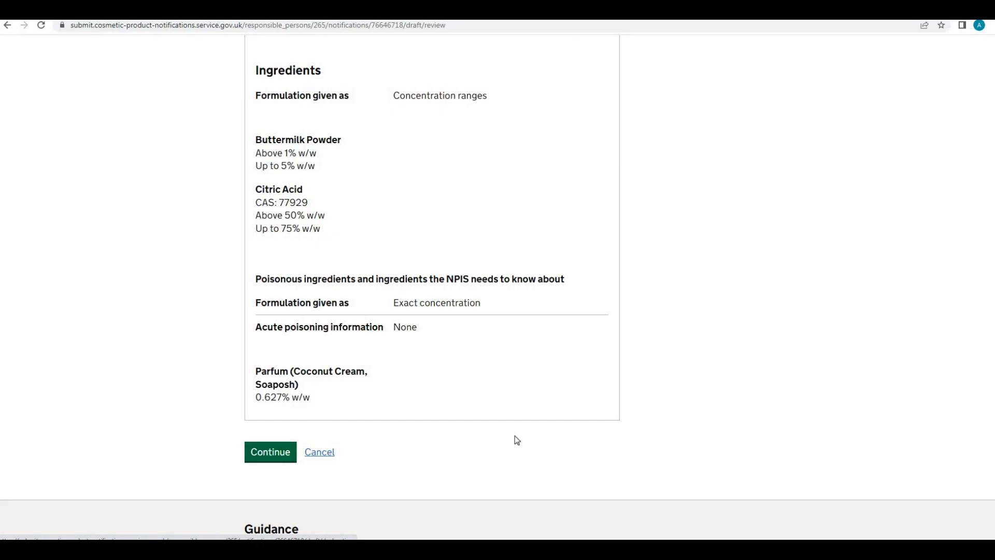
Cancel the submission review and request deletion of the Pink Bath Bomb draft
click(318, 456)
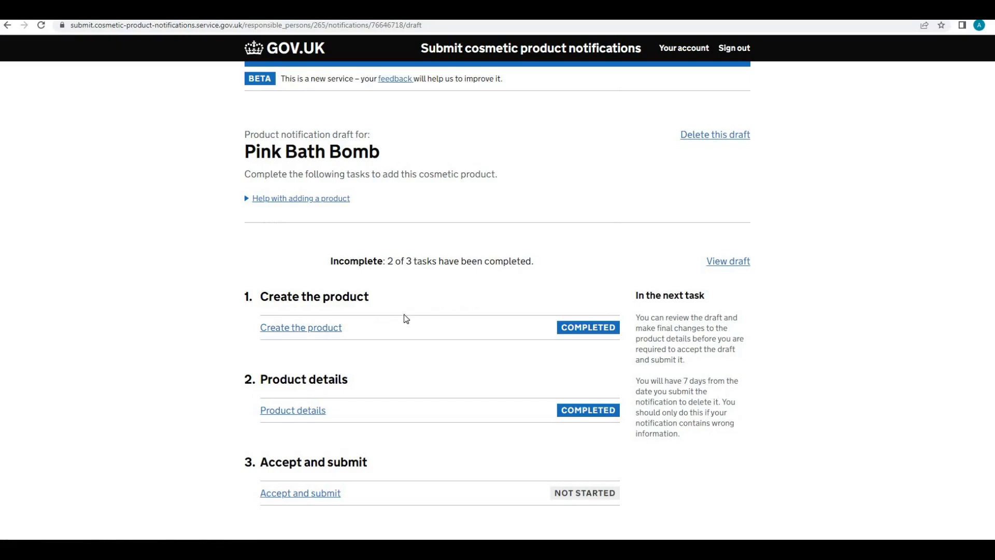
click(700, 135)
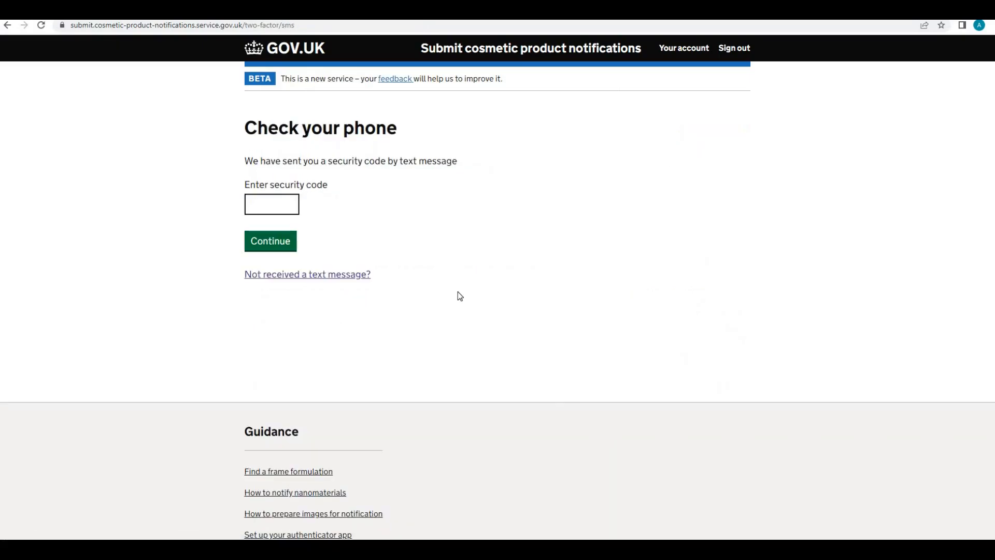